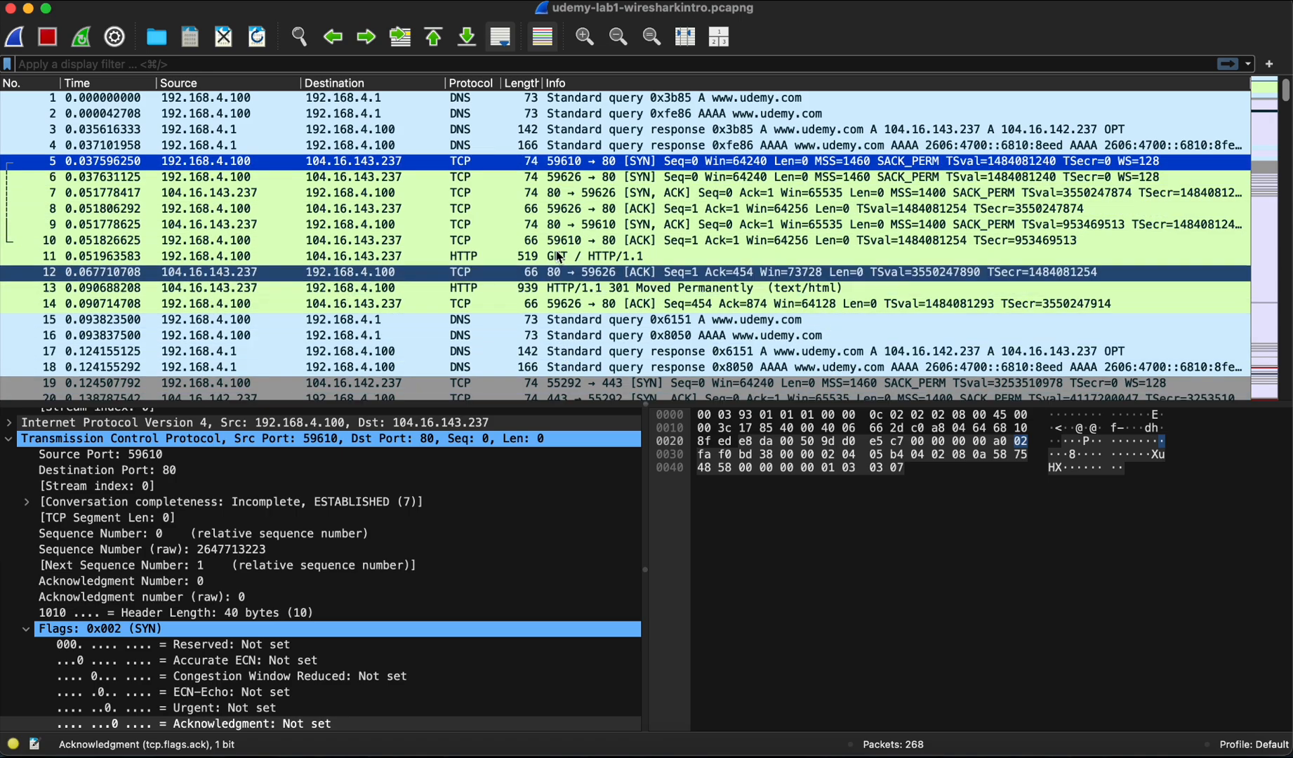
Step: Open the capture file properties and examine the first and last packet times, the operating system and the capture application
click(544, 224)
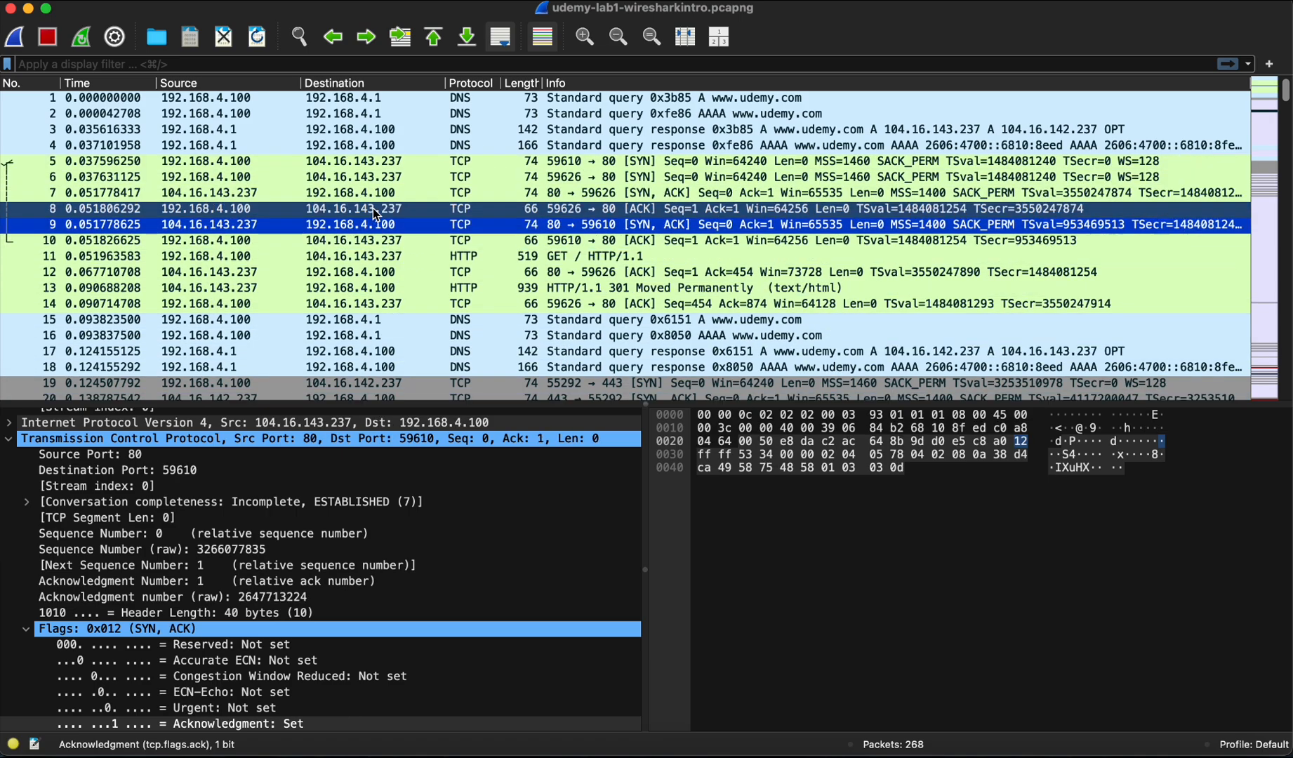
click(366, 99)
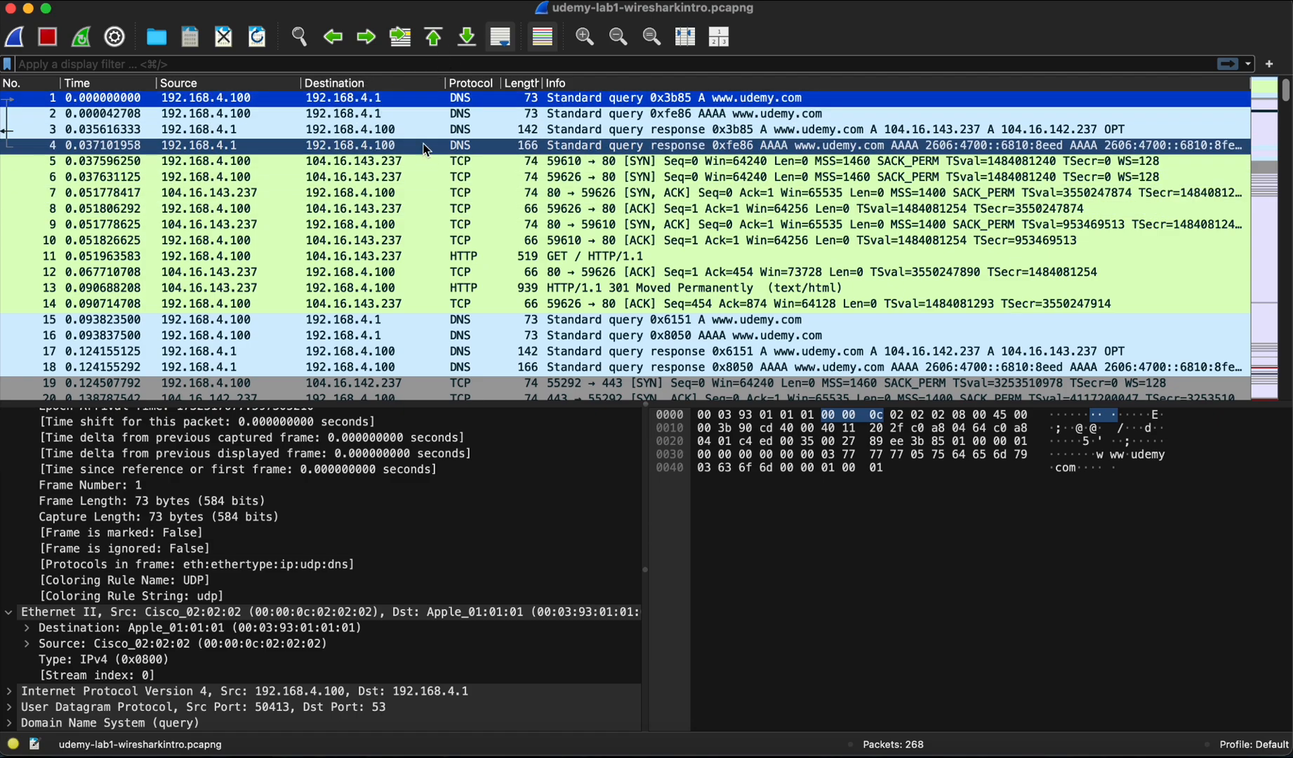
click(439, 0)
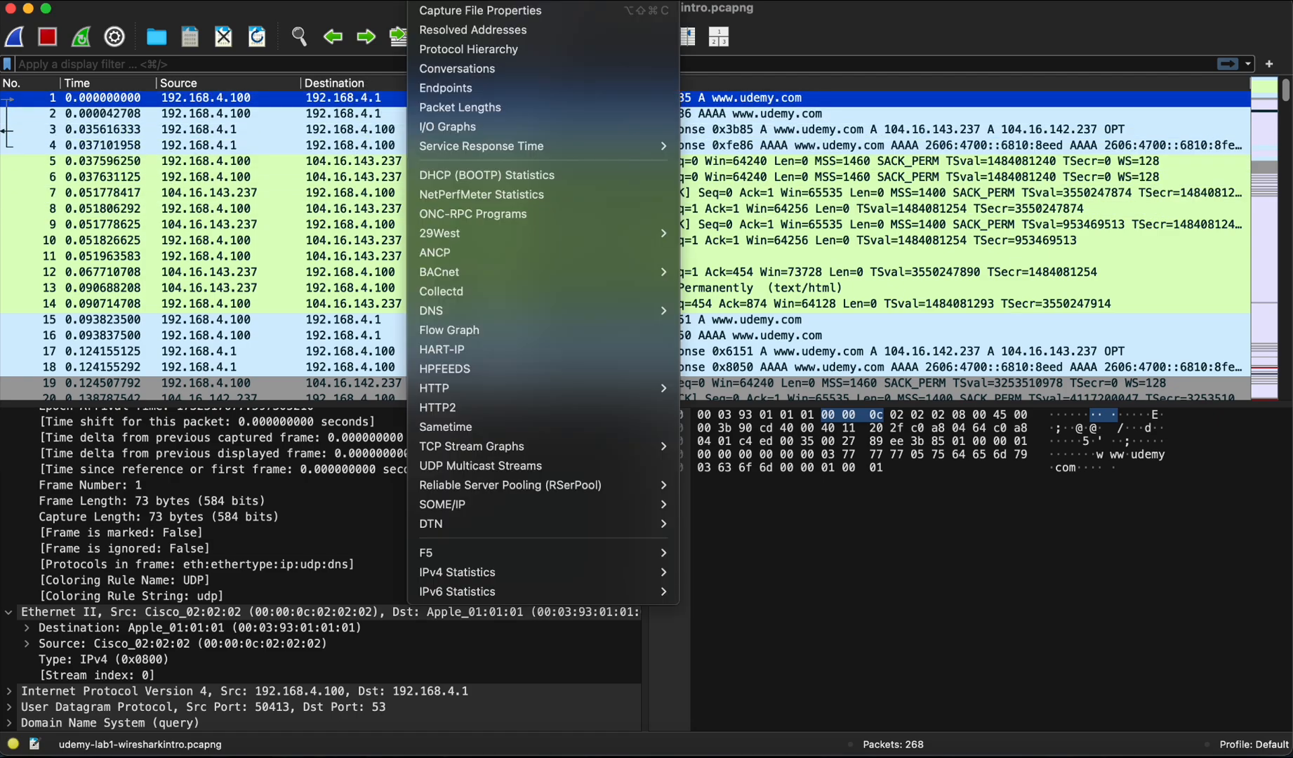
click(461, 11)
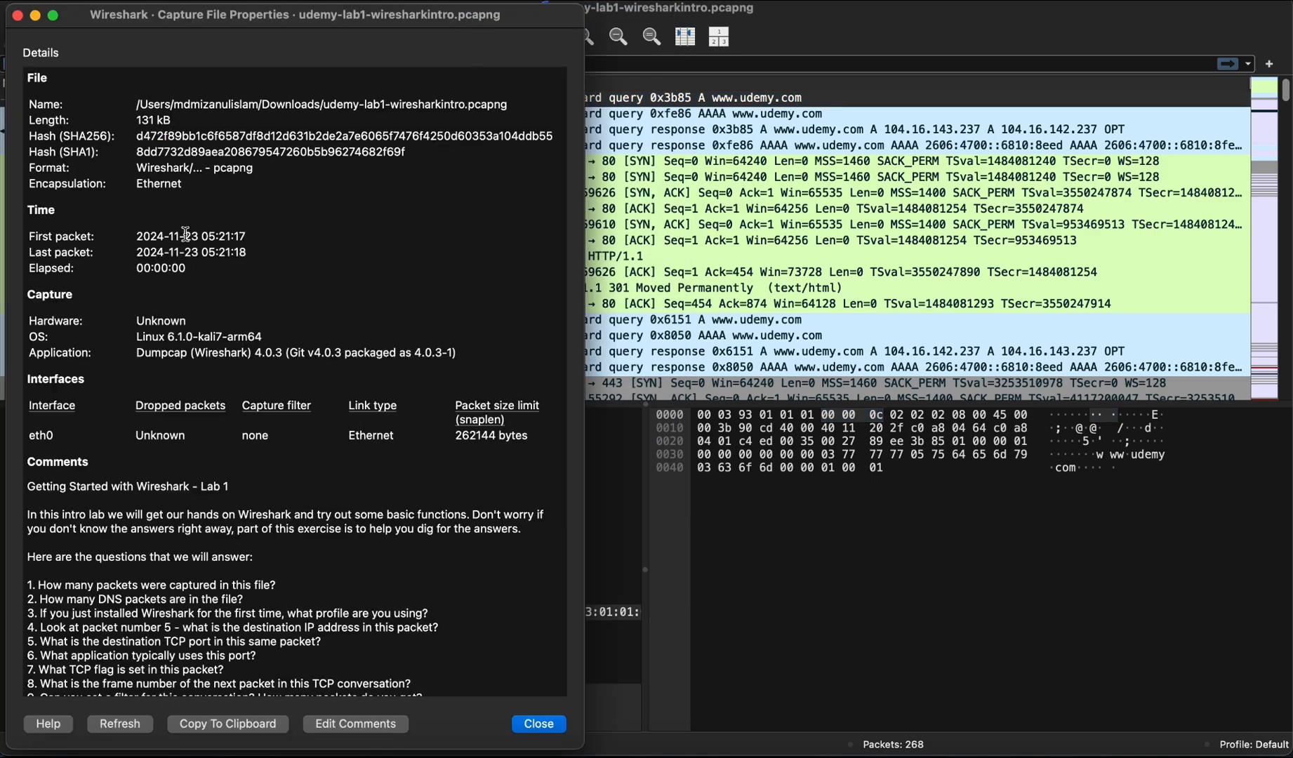
drag(42, 241, 175, 248)
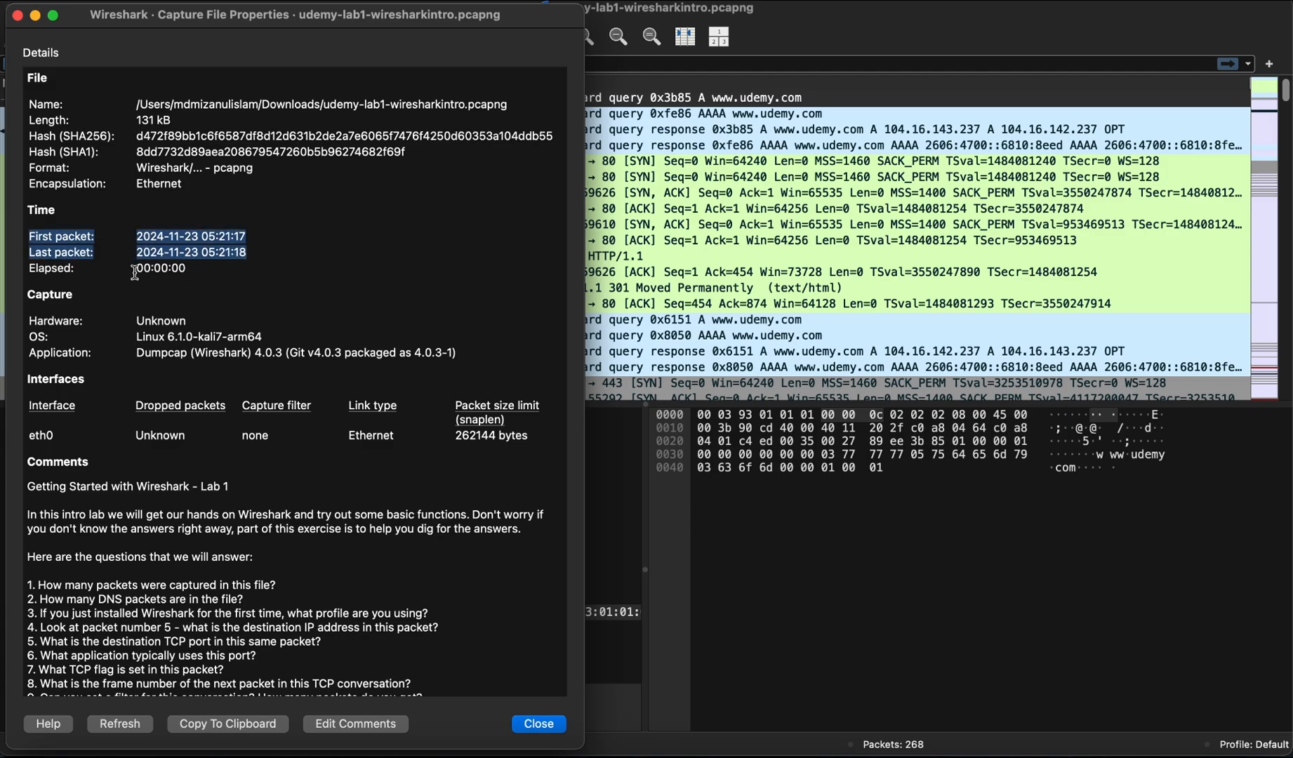
drag(62, 349, 262, 331)
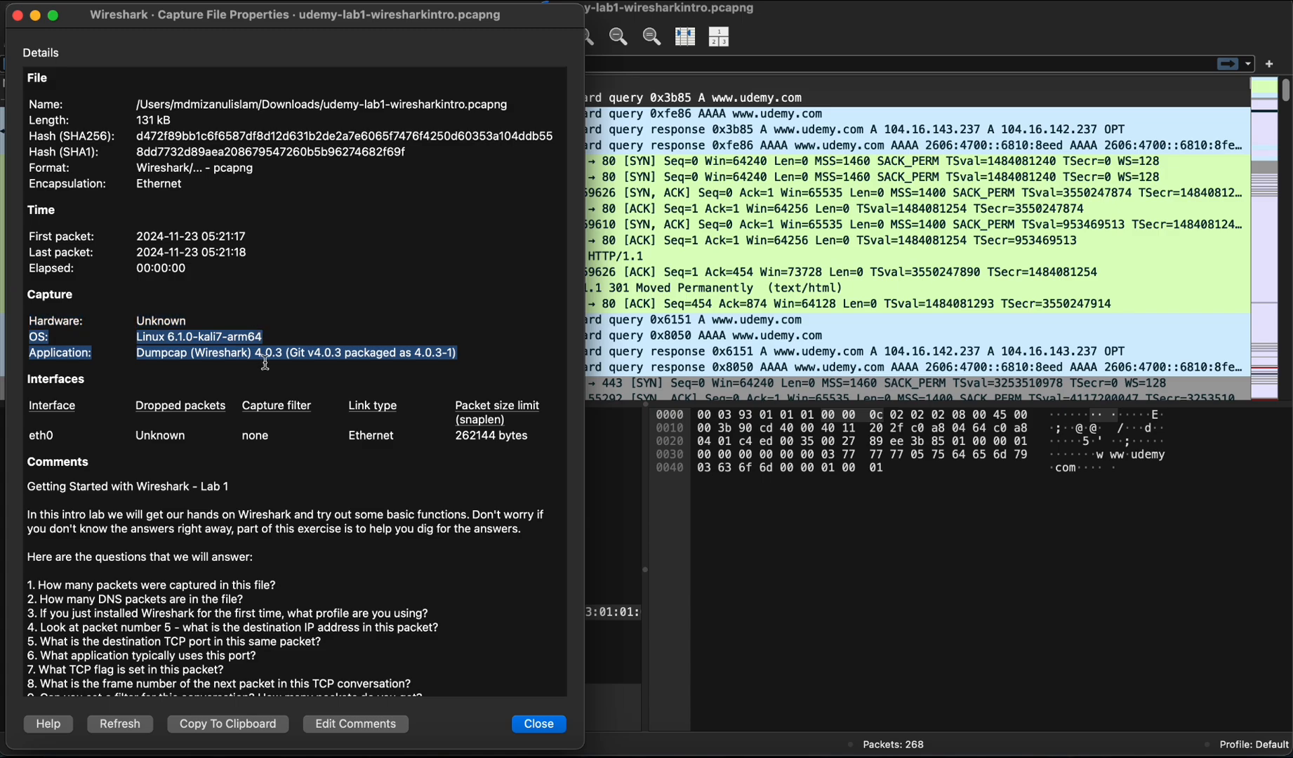
scroll(265, 363, down, 1)
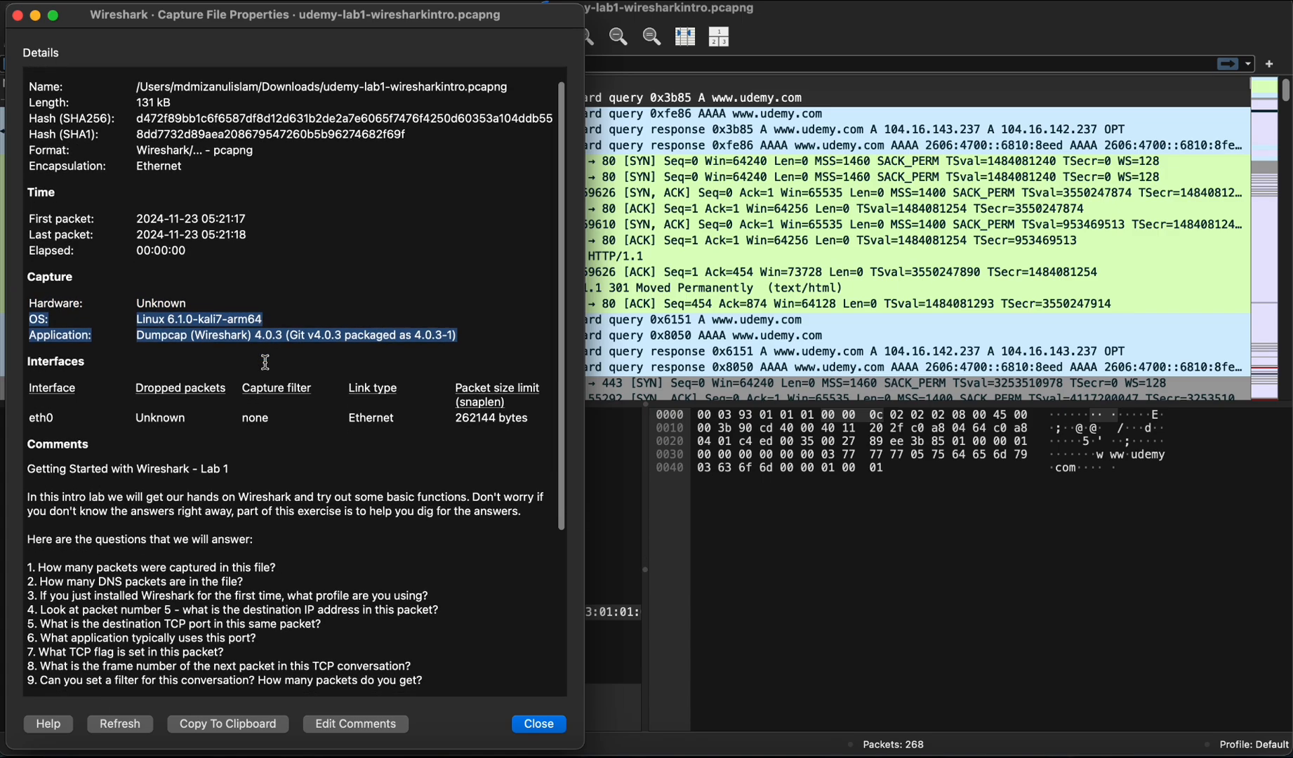
scroll(265, 362, up, 1)
Step: Replace the capture file's comment with "Helle World!" and save it
click(391, 726)
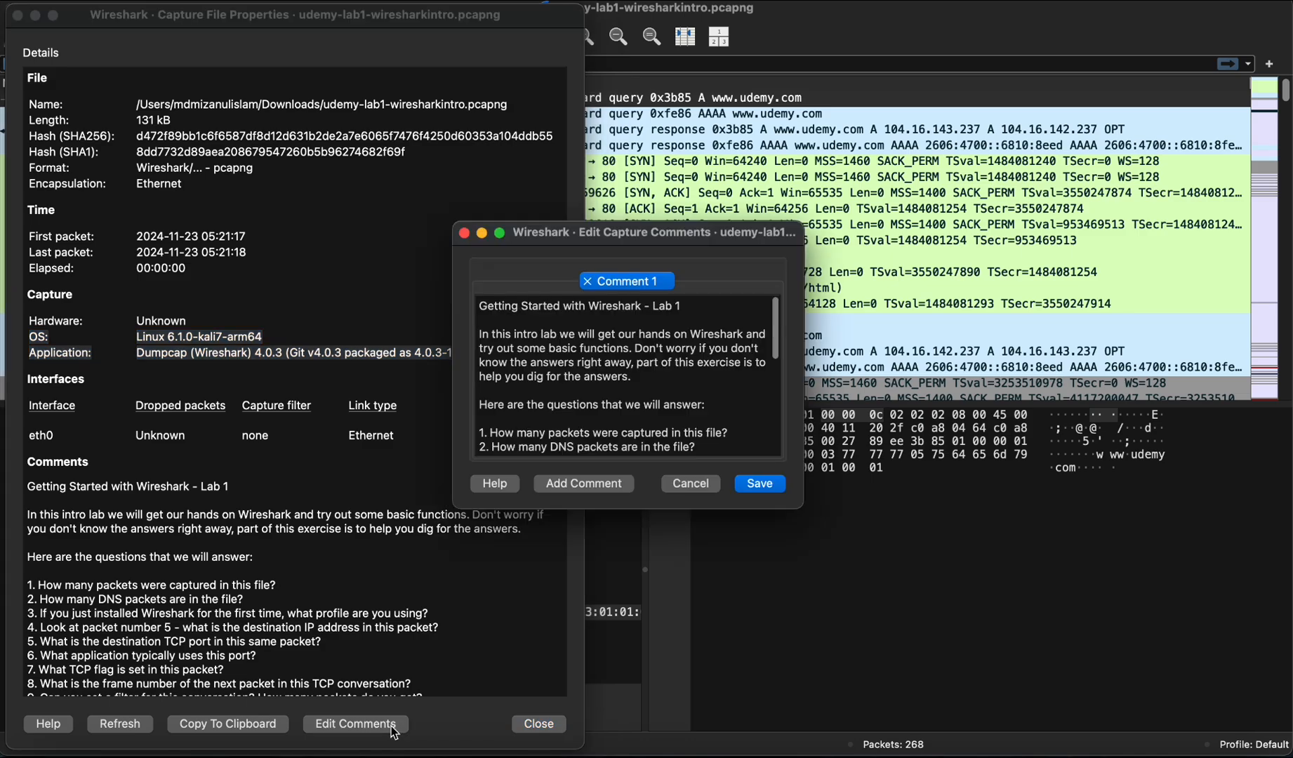
drag(484, 306, 662, 557)
text(G)
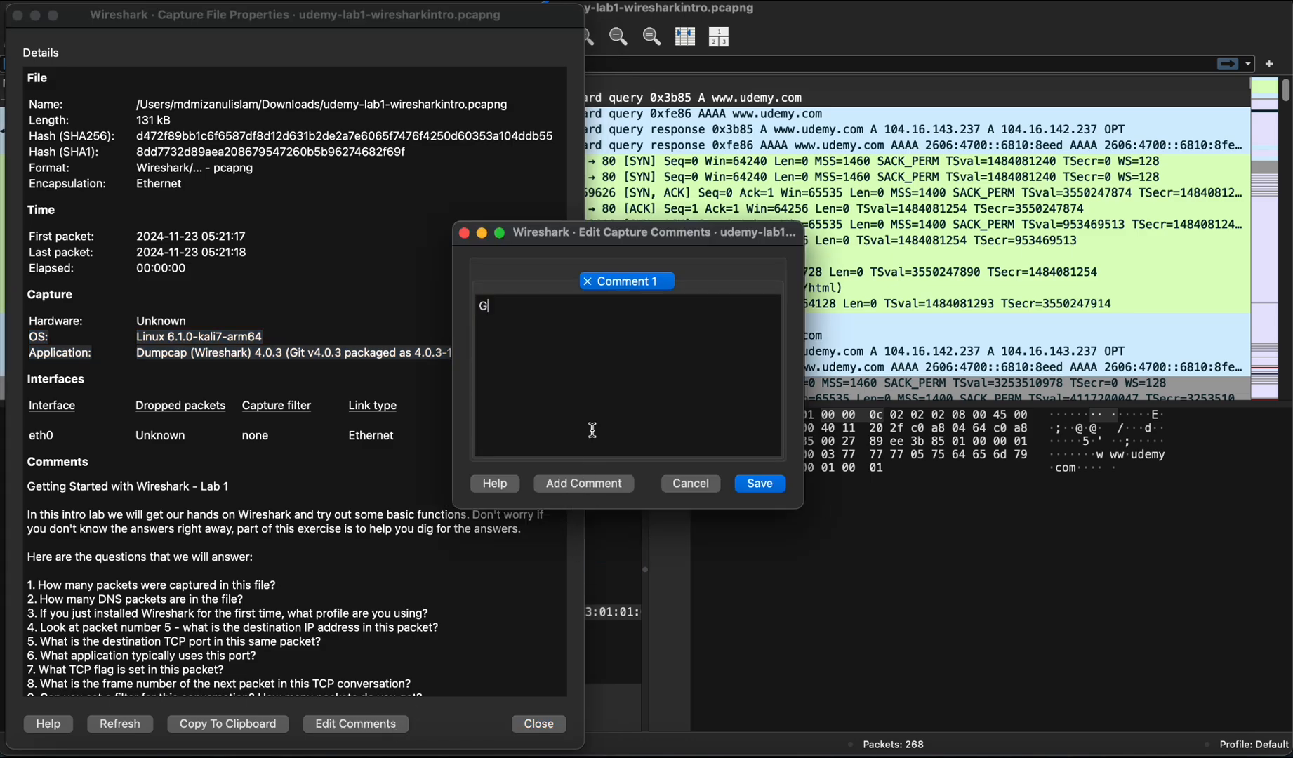
key(super+a)
key(BackSpace)
text(Helle Worls)
key(BackSpace)
text(d!)
click(752, 486)
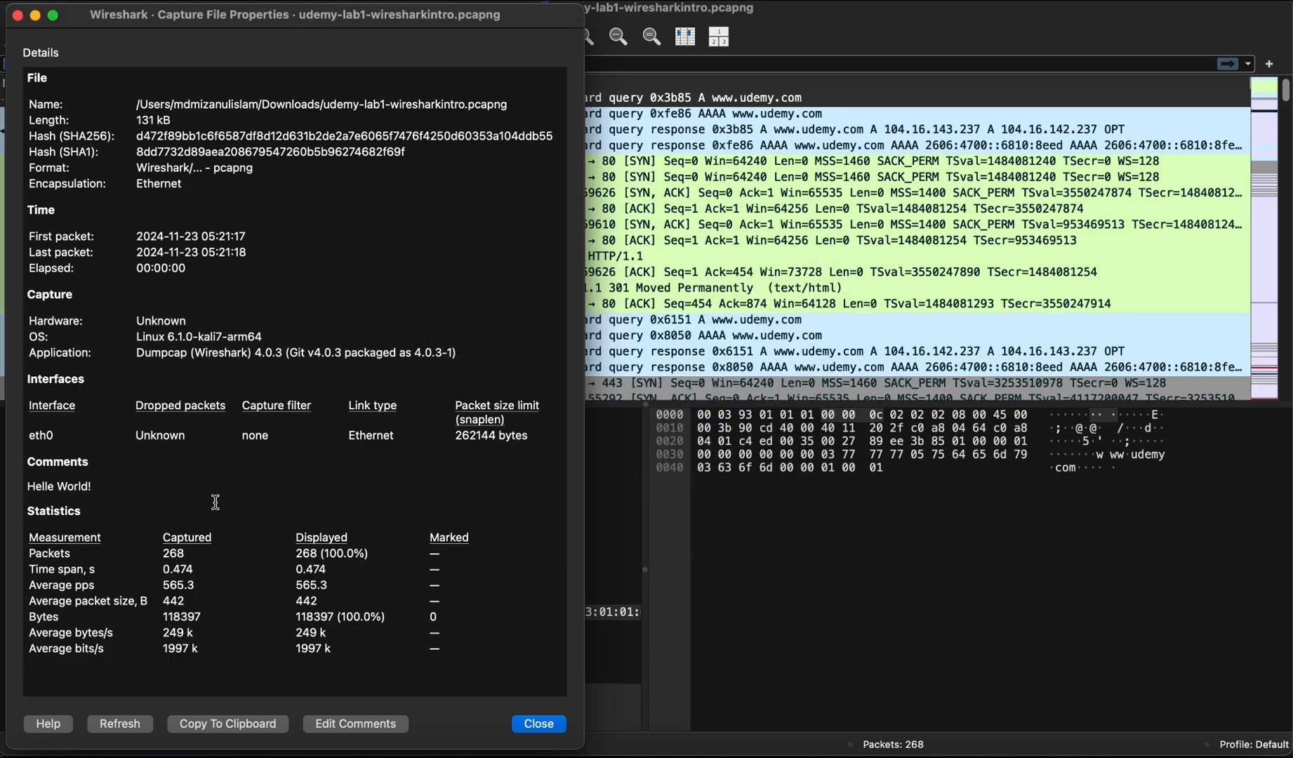
Step: Review the saved comment and the captured packet count in the statistics, and close the capture file properties
drag(105, 489, 35, 463)
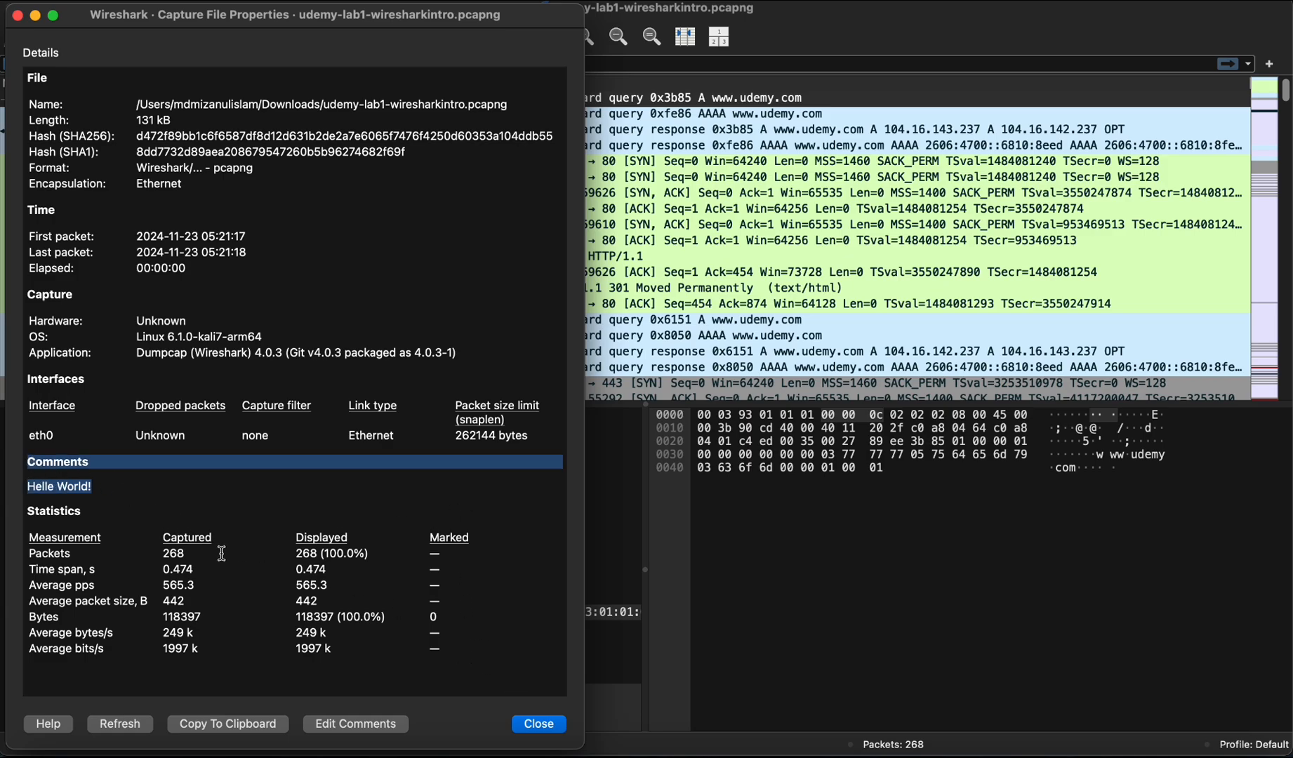
drag(159, 539, 190, 552)
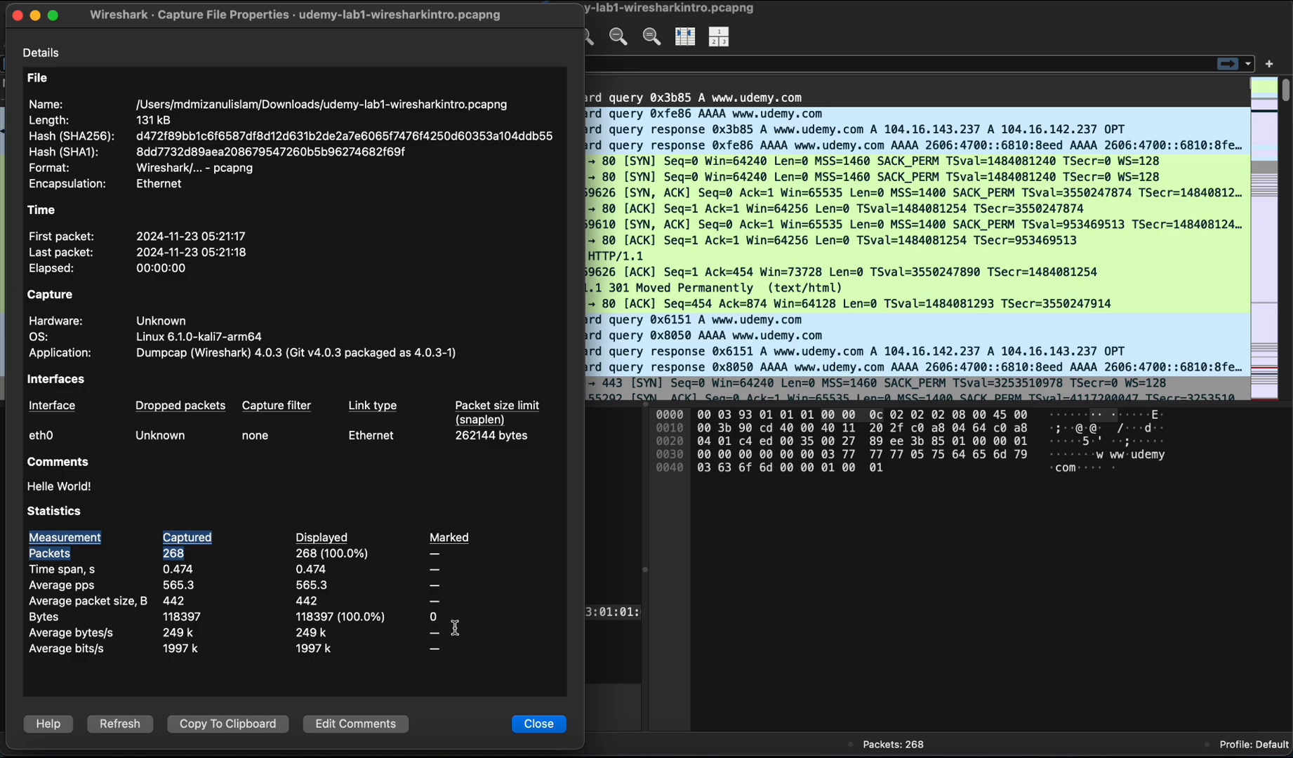
click(539, 724)
Step: Filter the packet list by dns to examine the DNS packets, and clear the display filter
click(355, 117)
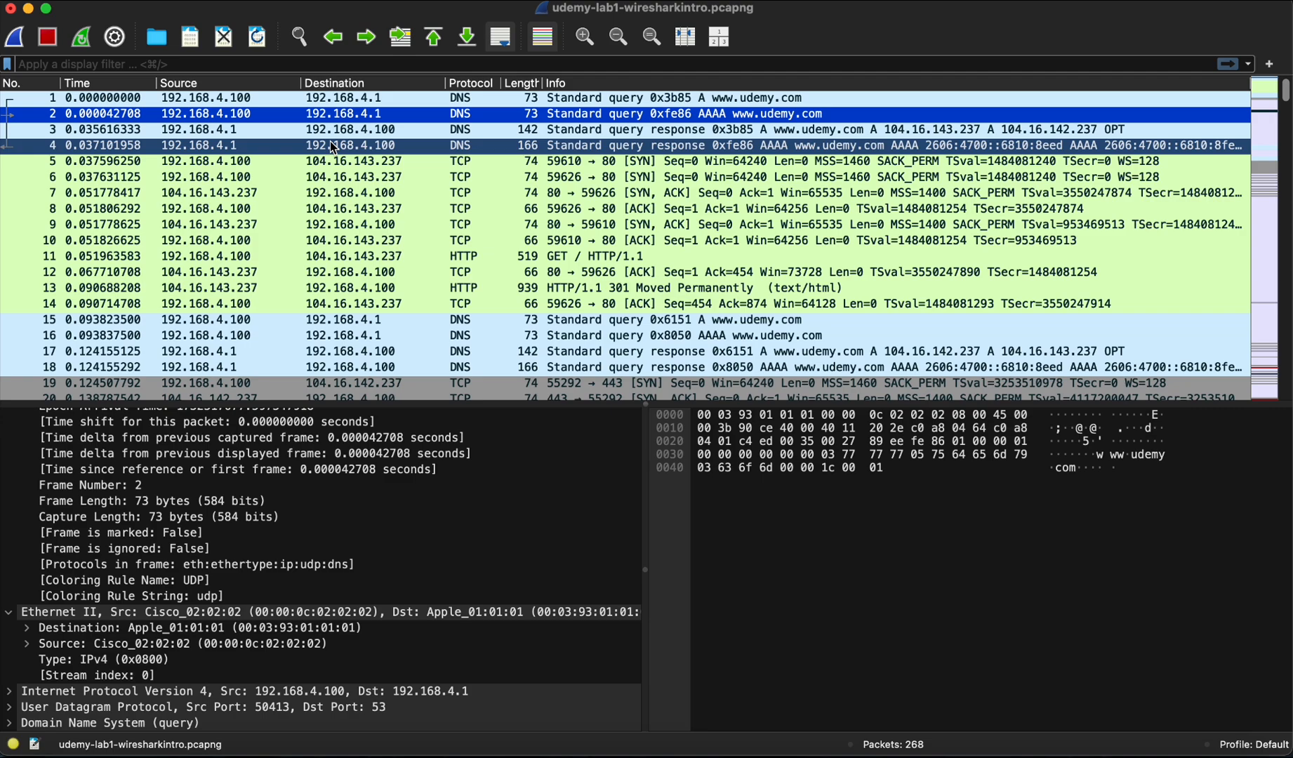
click(192, 64)
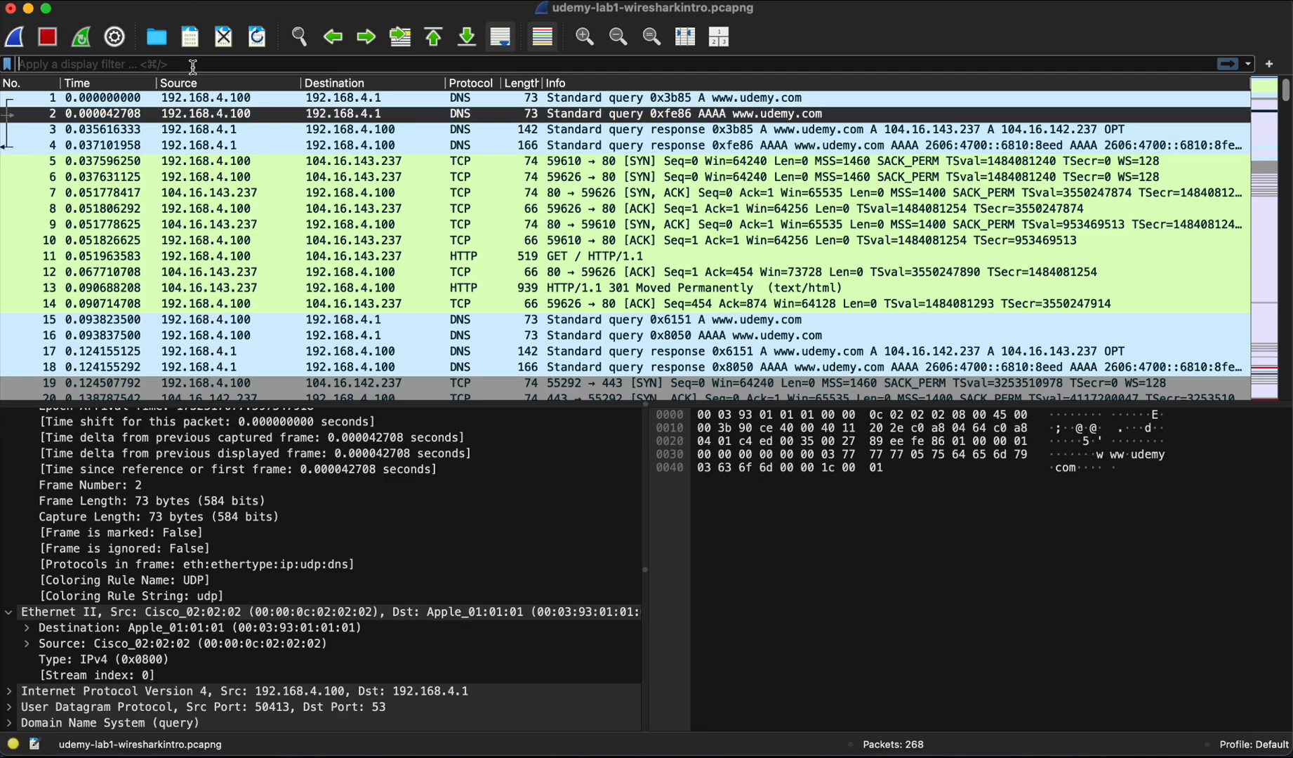
text(dns)
key(Return)
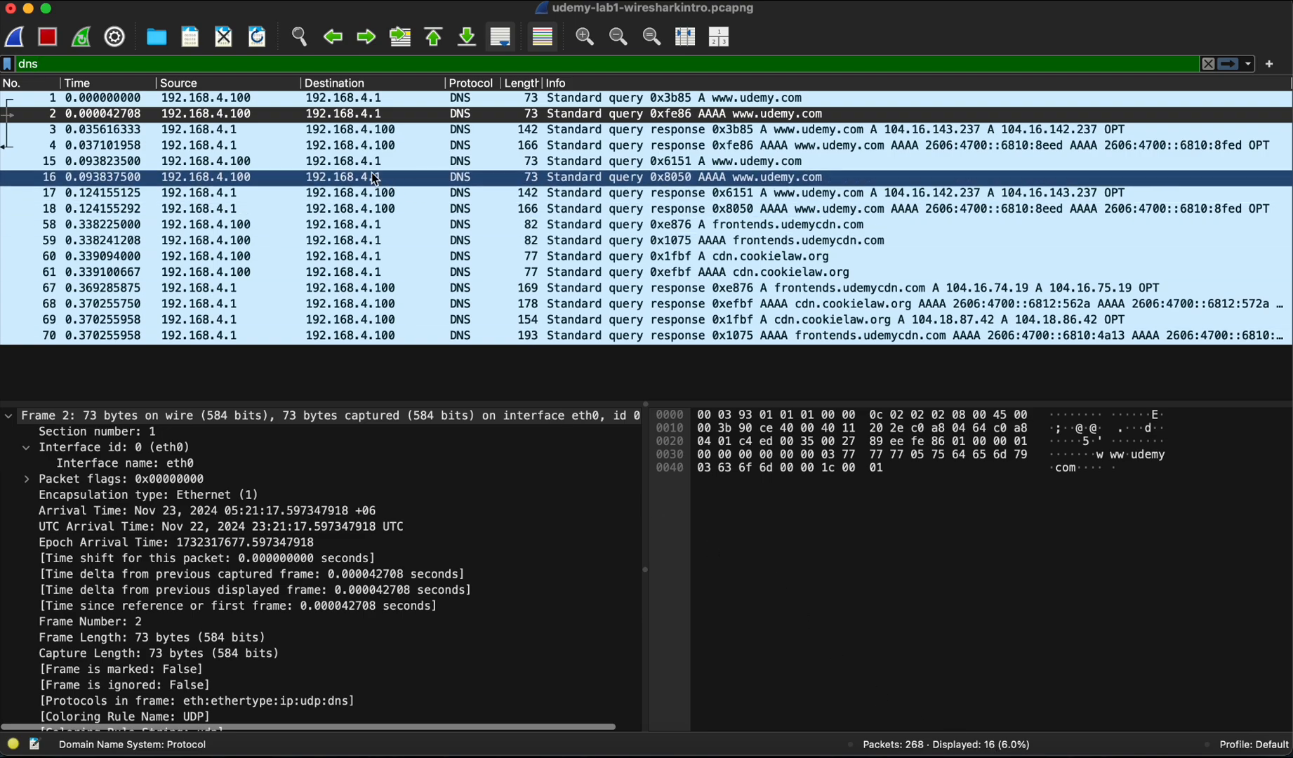
click(1209, 66)
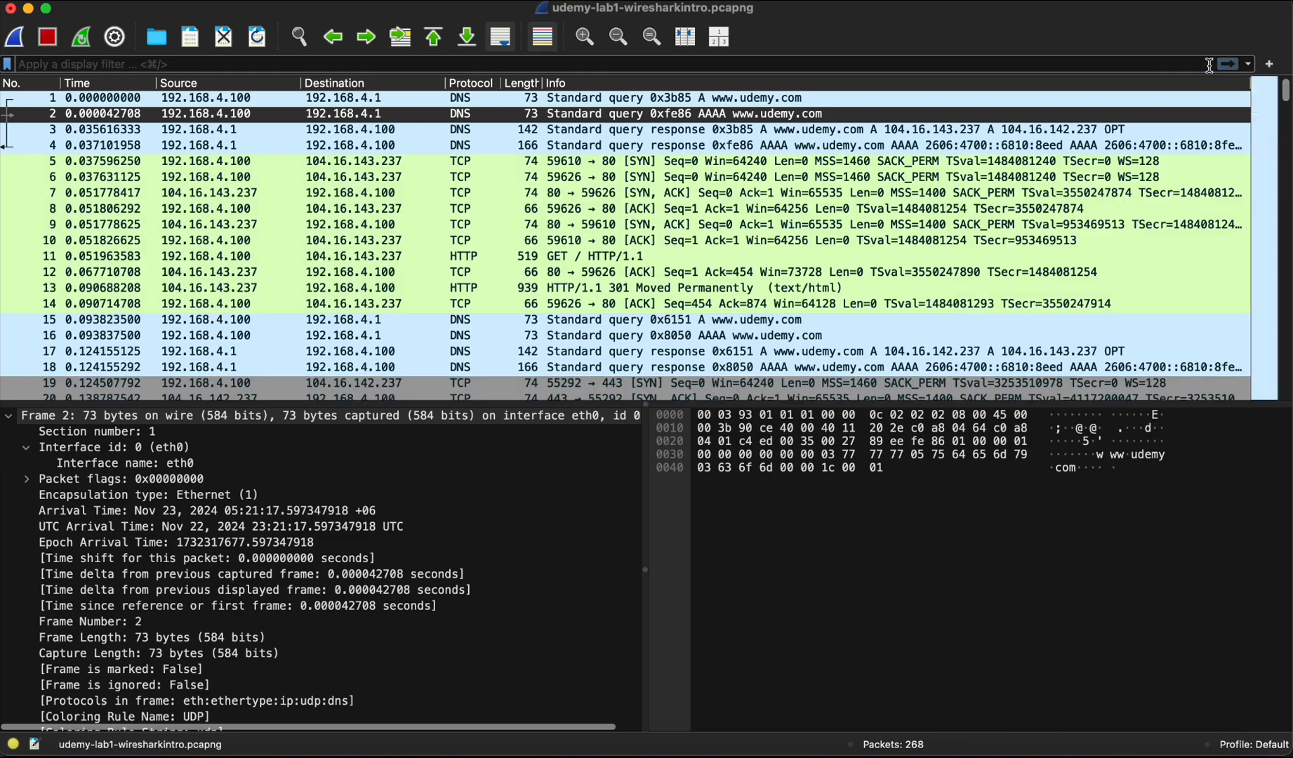
Step: Select packet 5 and examine its frame details, including the interface id and packet flags
click(262, 149)
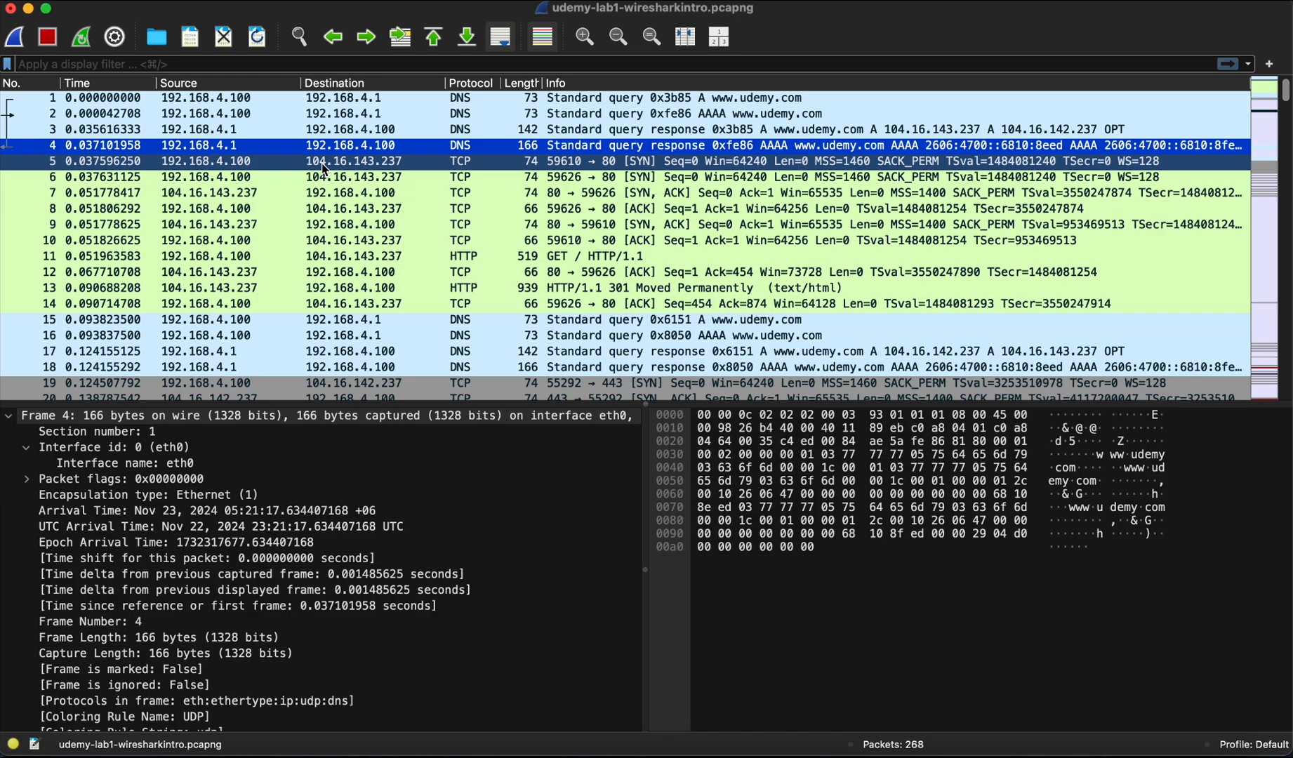
click(296, 163)
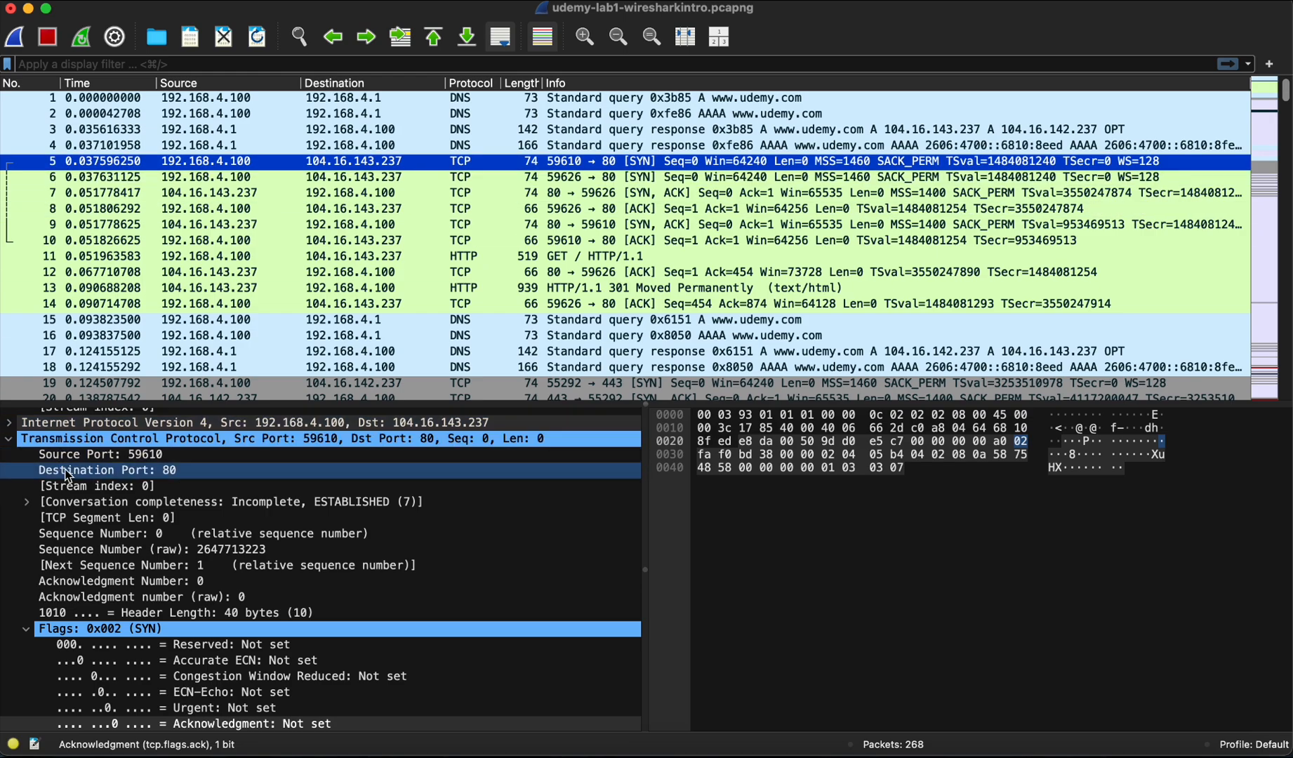
scroll(150, 472, up, 3)
scroll(146, 463, up, 5)
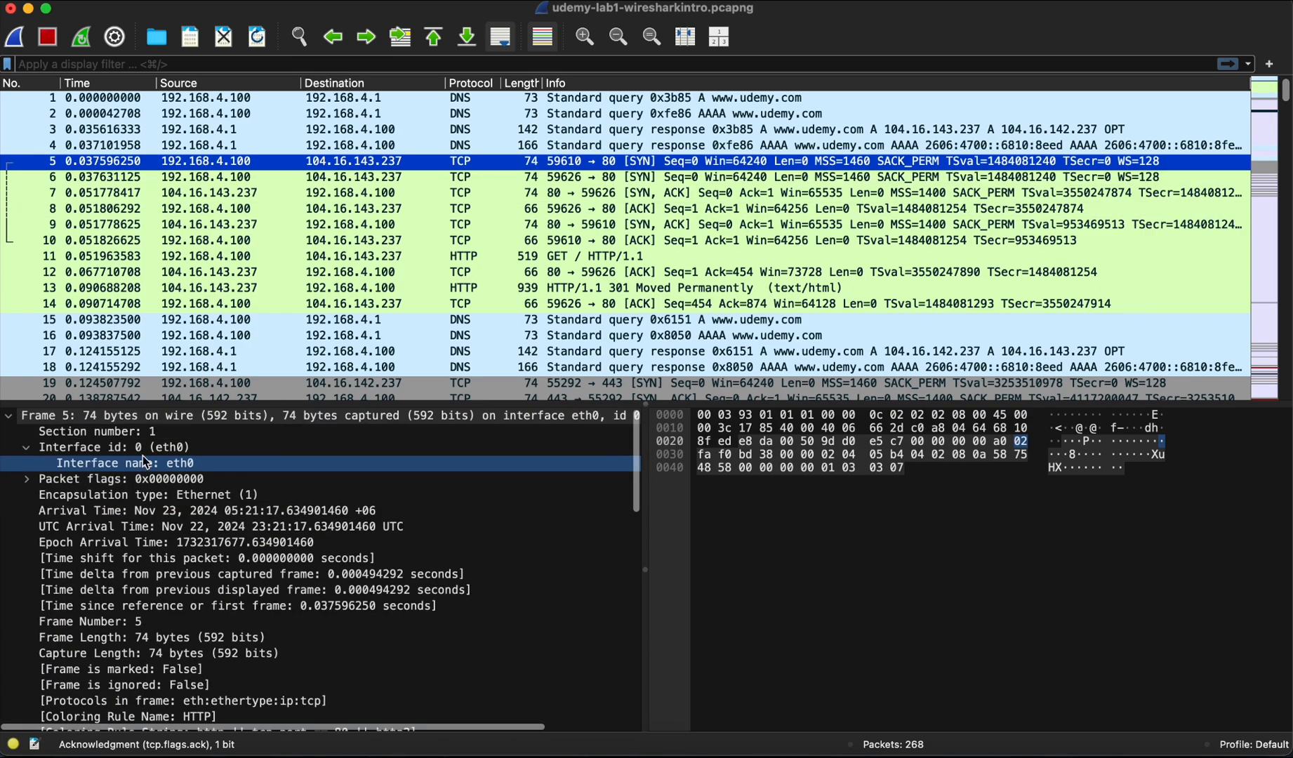
click(85, 418)
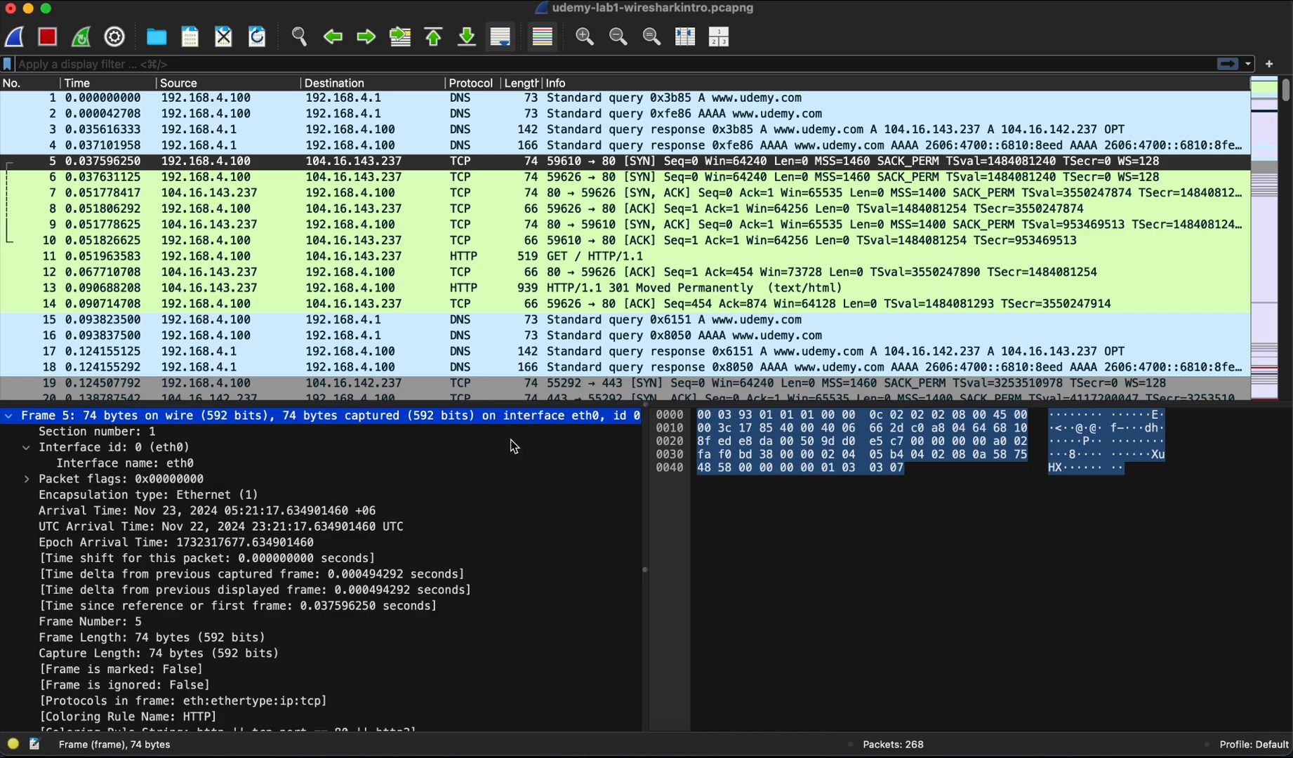
click(108, 452)
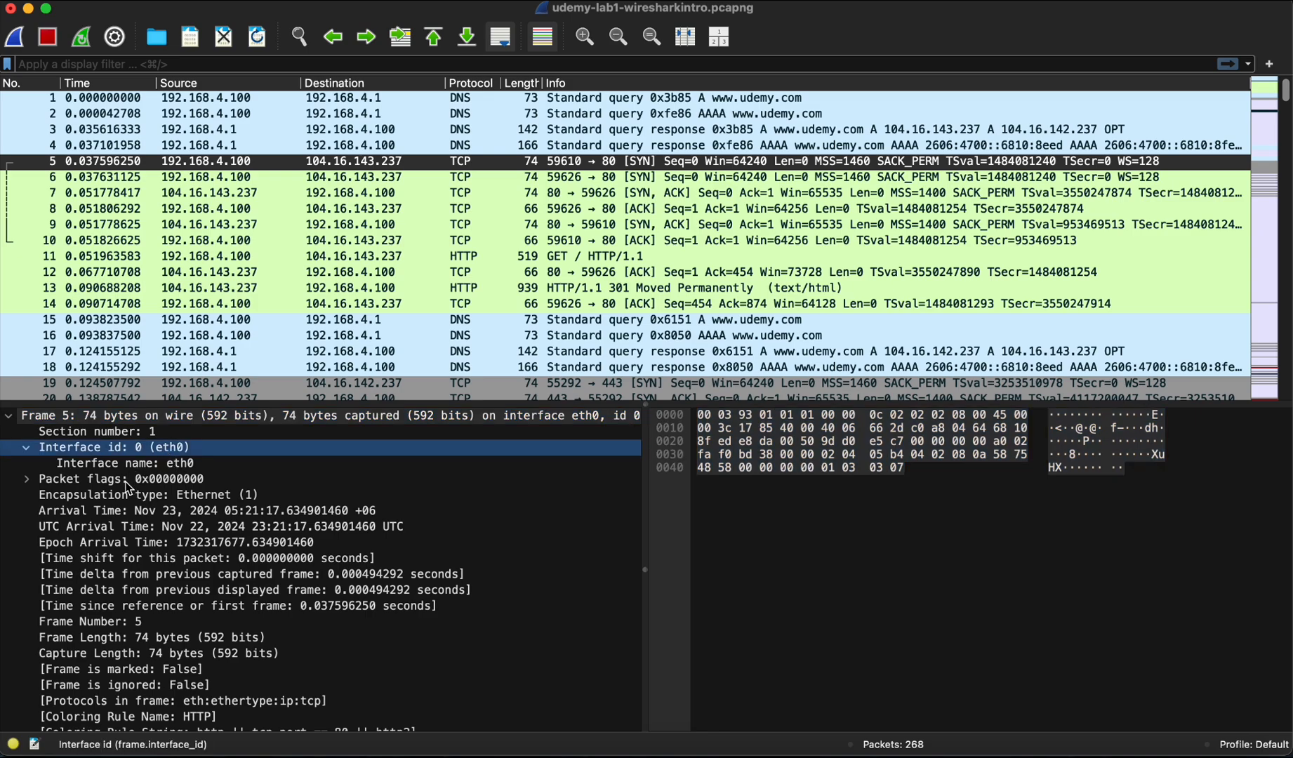
scroll(193, 469, down, 3)
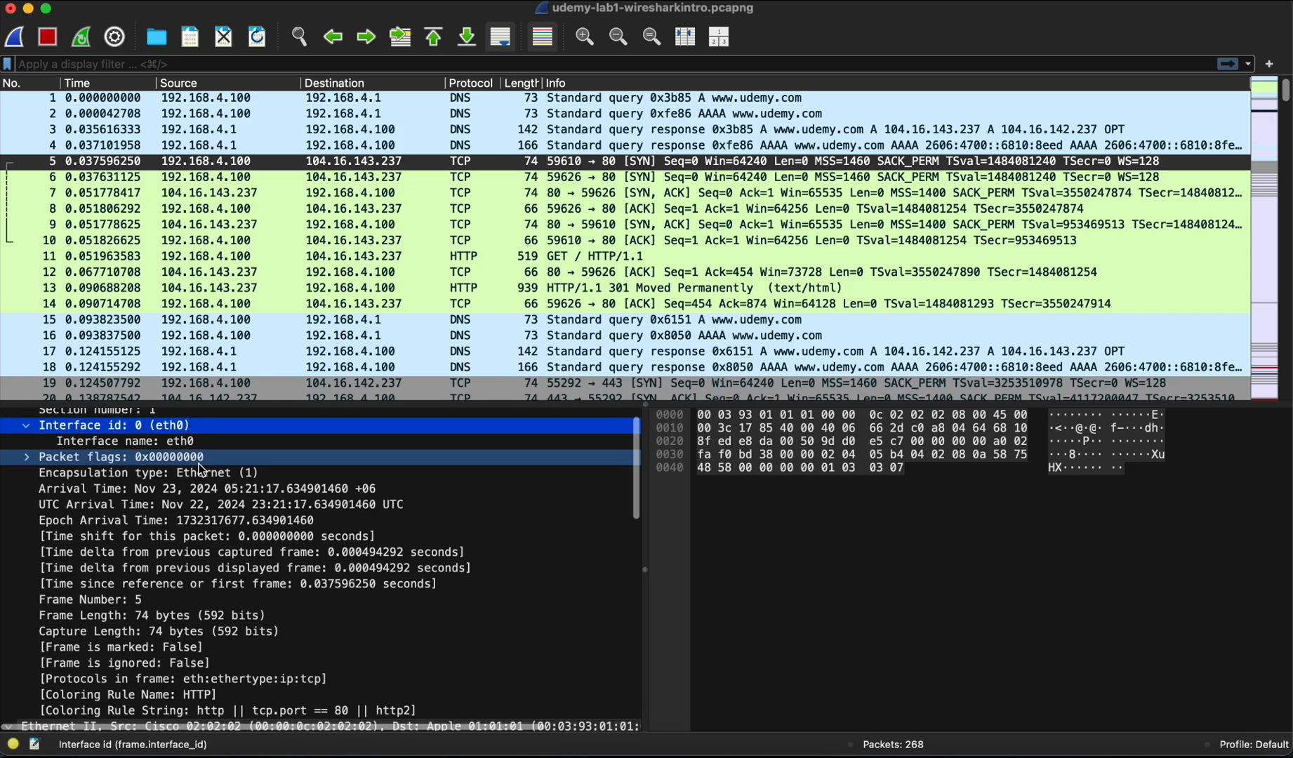
click(202, 463)
Step: Examine packet 5's Ethernet II destination, source and type fields, plus its Internet Protocol Version 4 and Transmission Control Protocol headers
scroll(202, 468, down, 5)
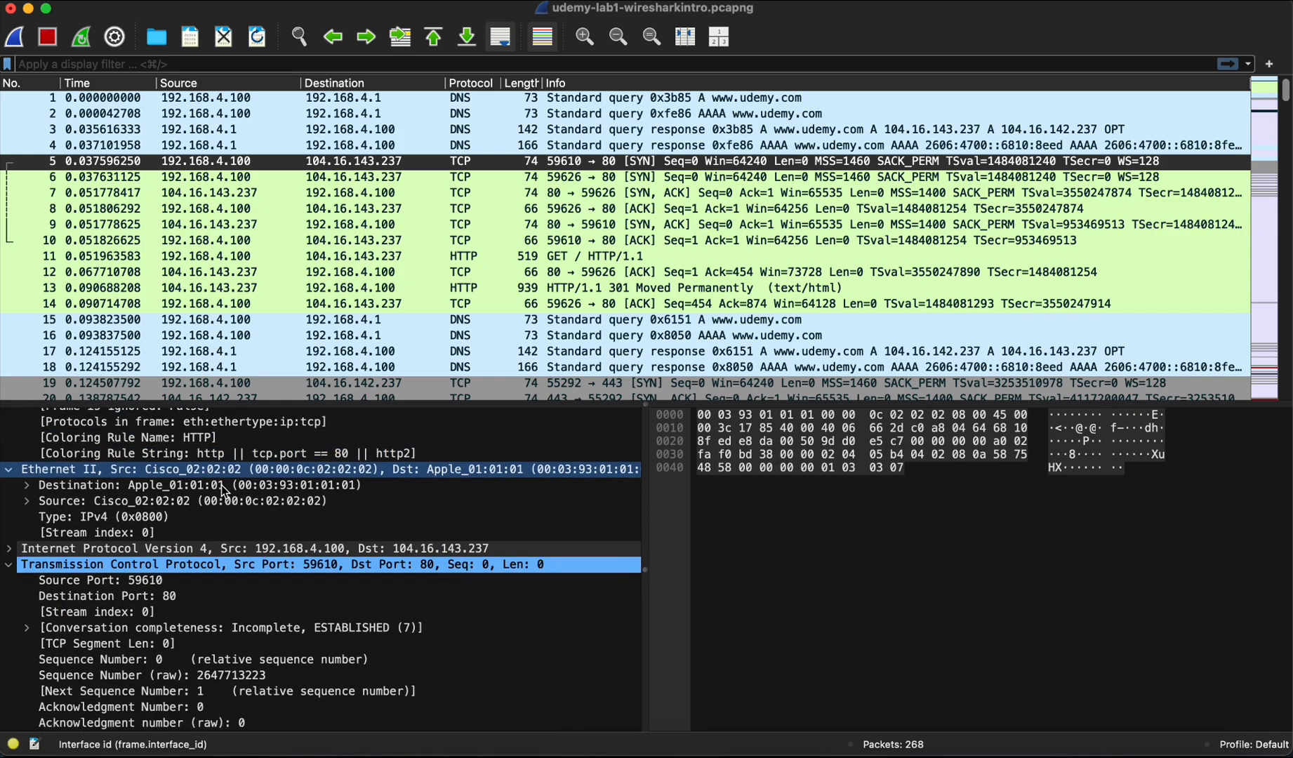
click(261, 492)
click(263, 502)
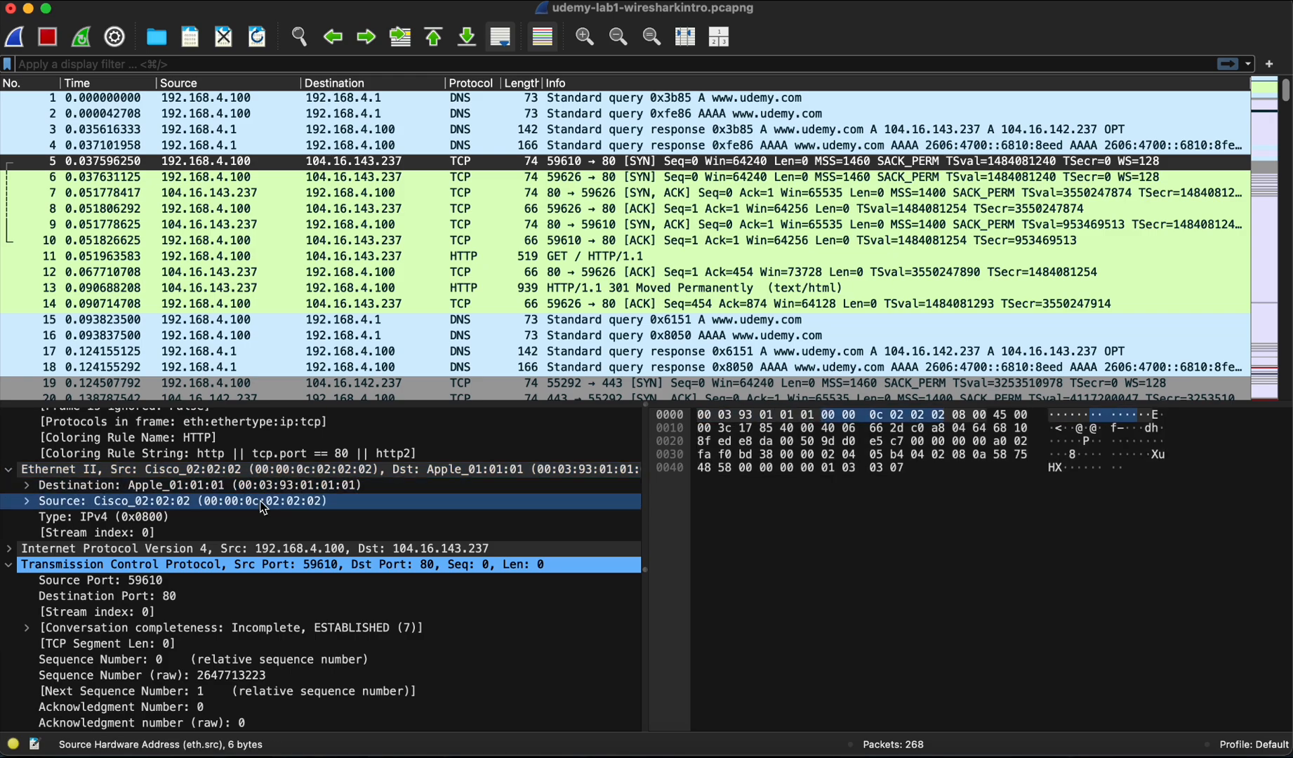
click(114, 519)
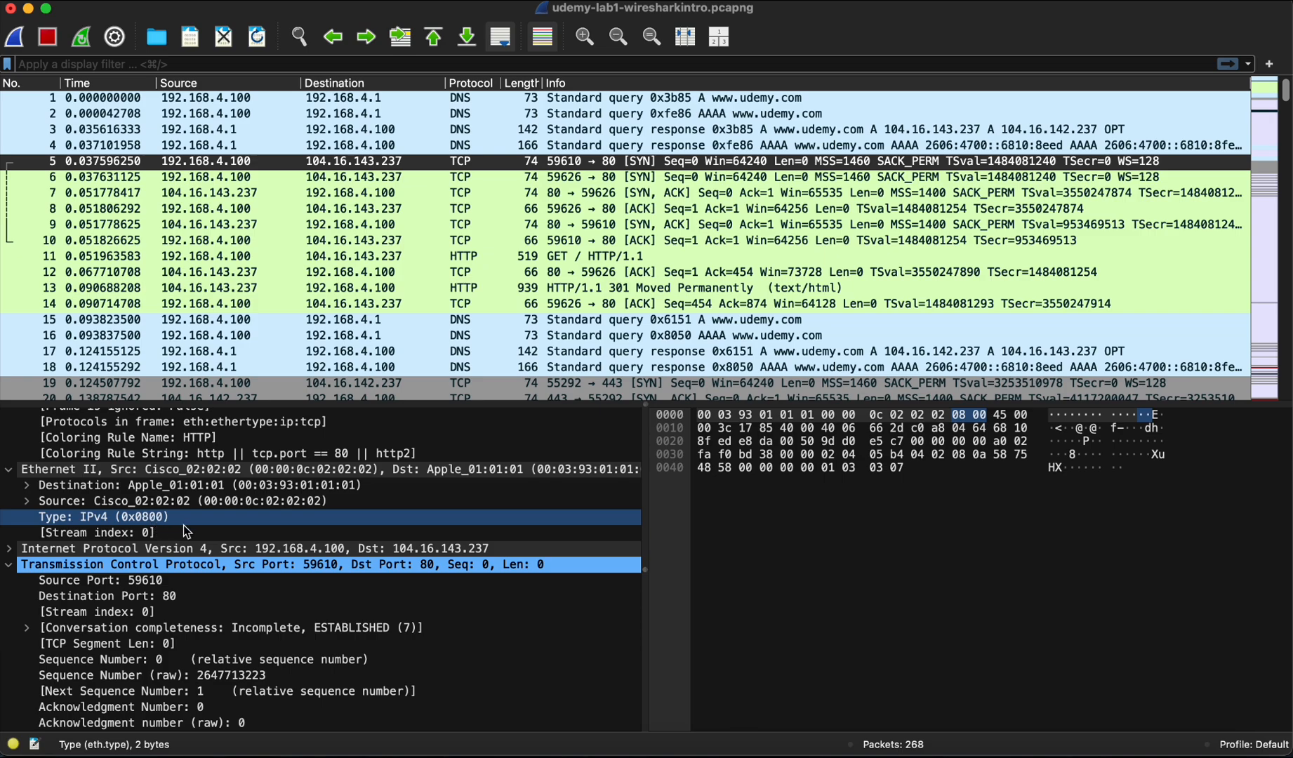
scroll(182, 525, down, 3)
click(265, 485)
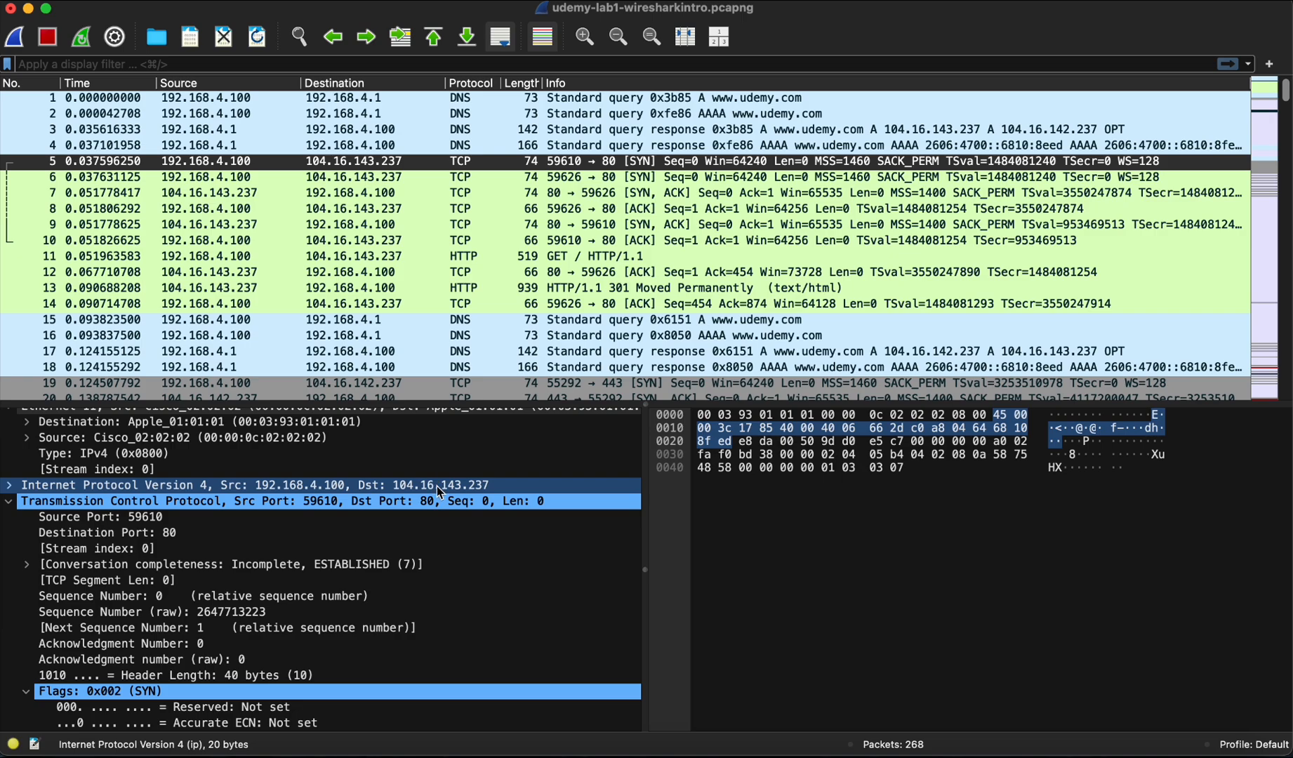
click(370, 505)
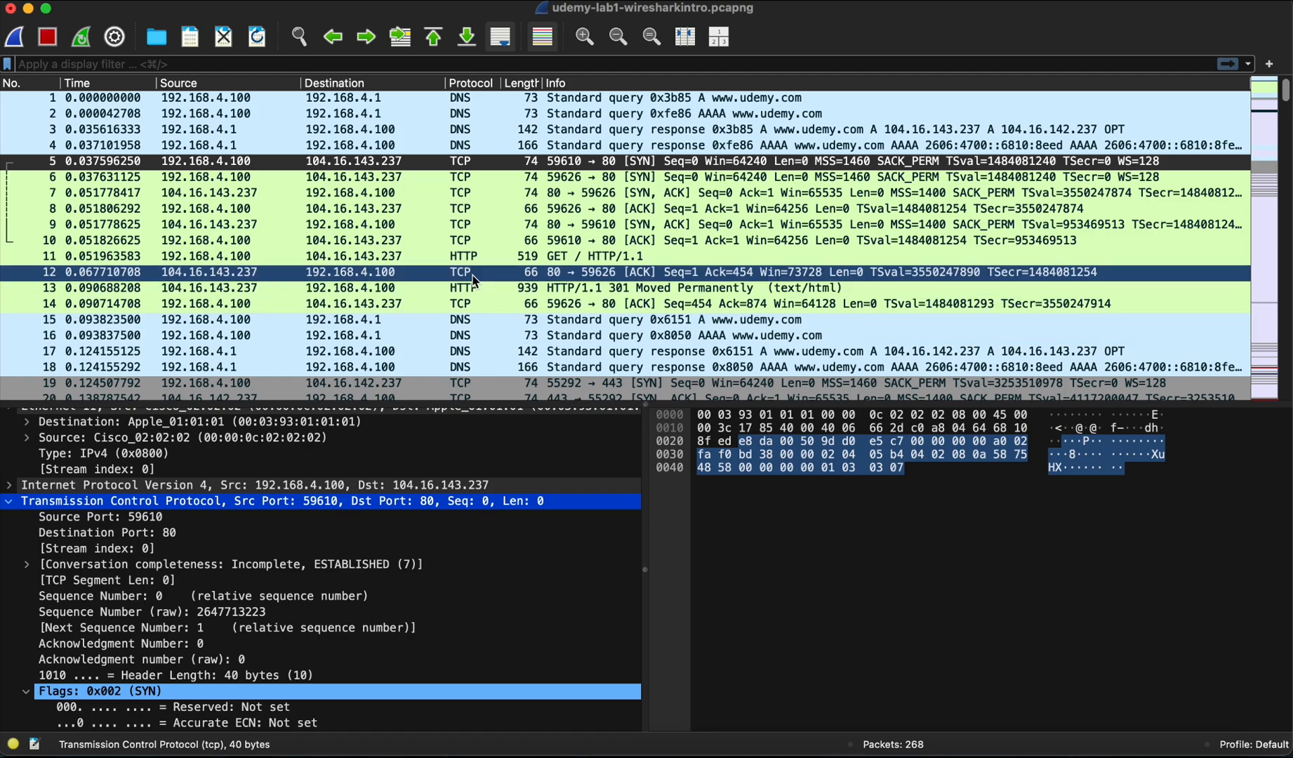
Step: Compare the two TCP SYN packets 5 and 6, examining their source ports and related packets in each conversation
click(564, 163)
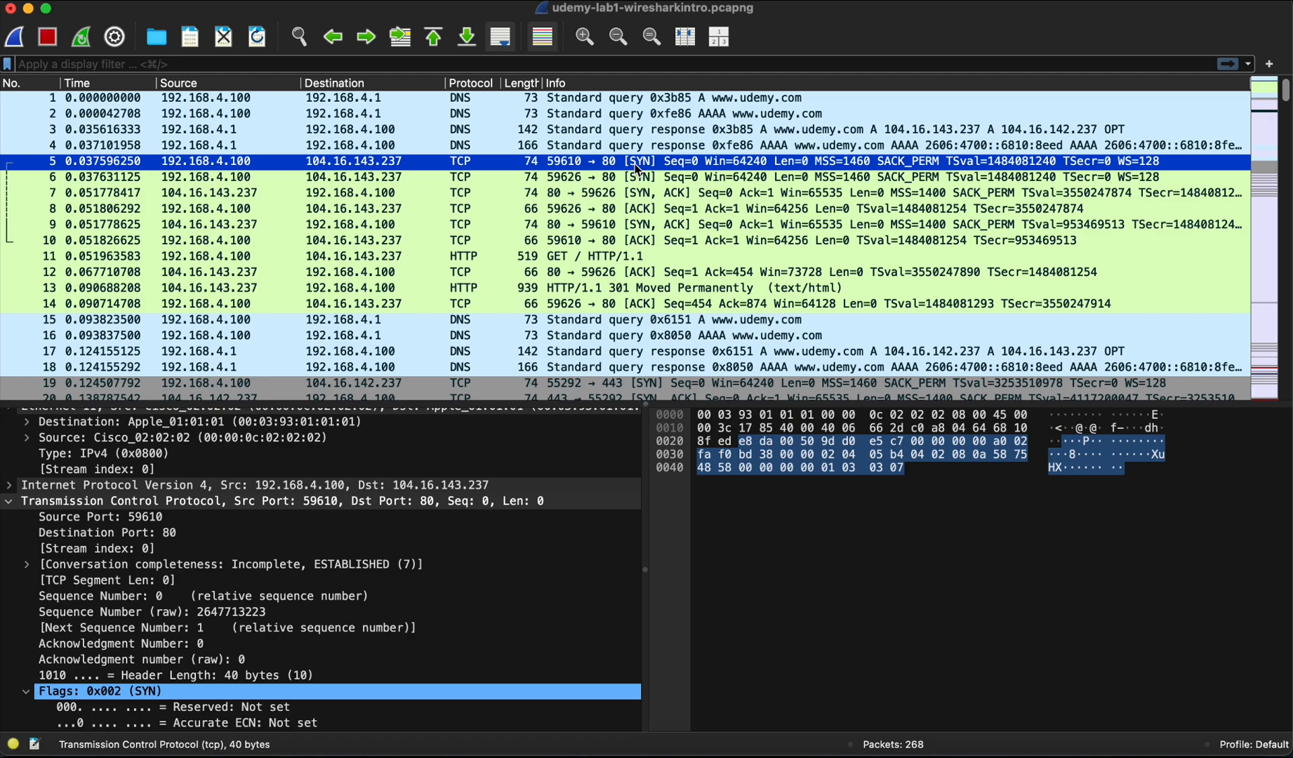
click(639, 184)
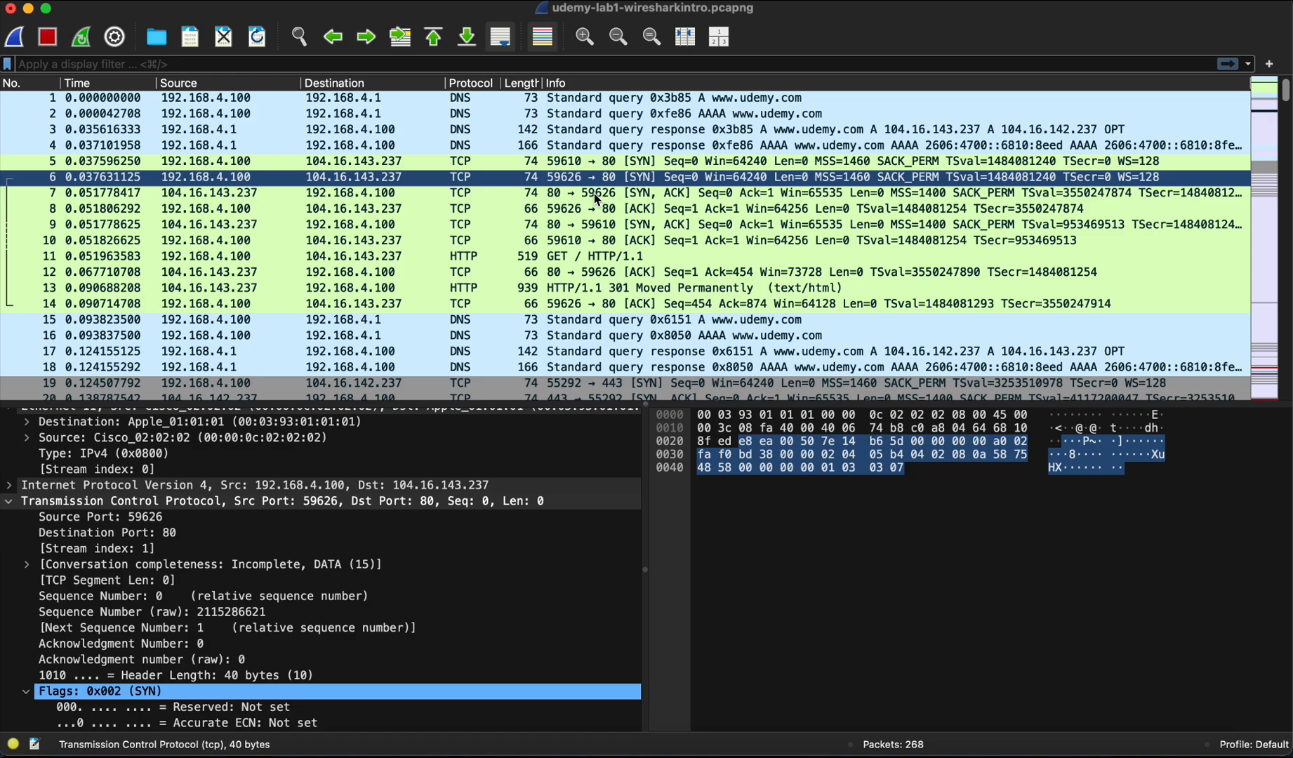
click(643, 163)
click(641, 180)
click(640, 151)
click(639, 160)
click(644, 177)
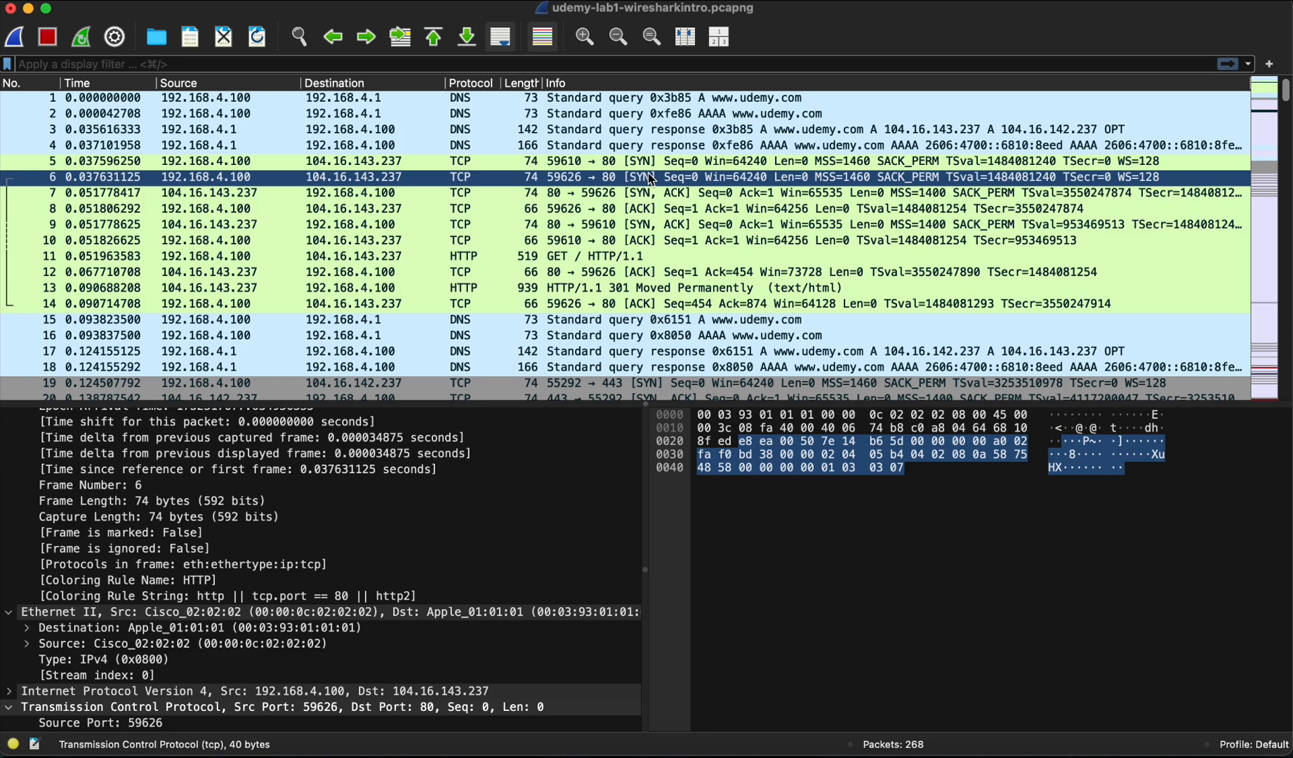
click(649, 162)
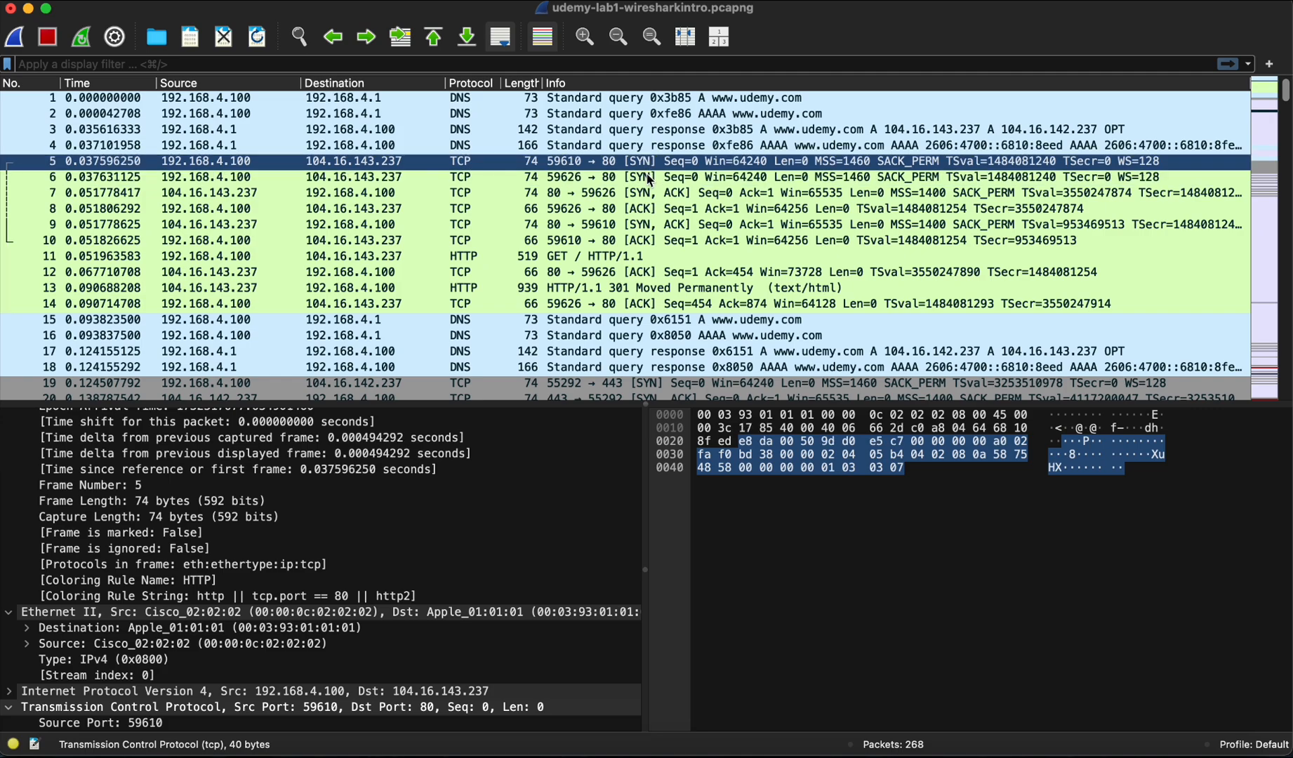
click(648, 177)
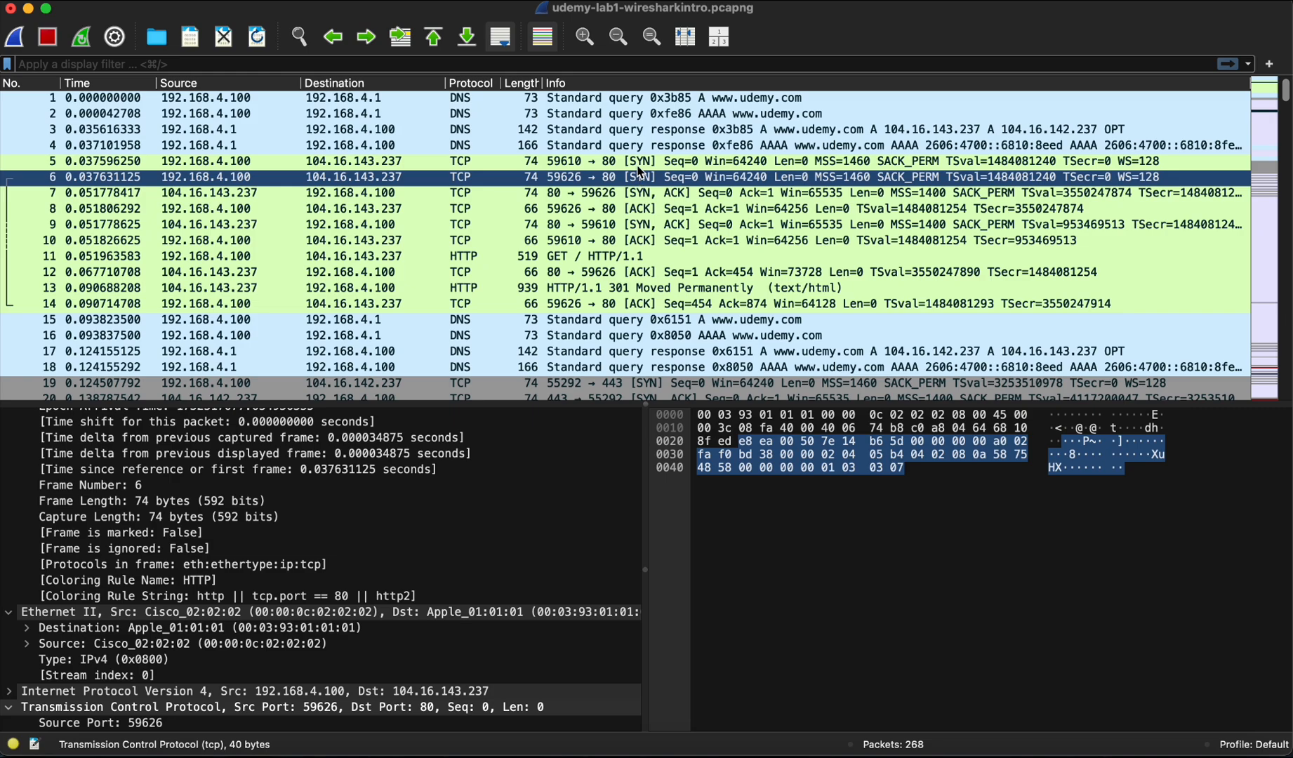
click(575, 164)
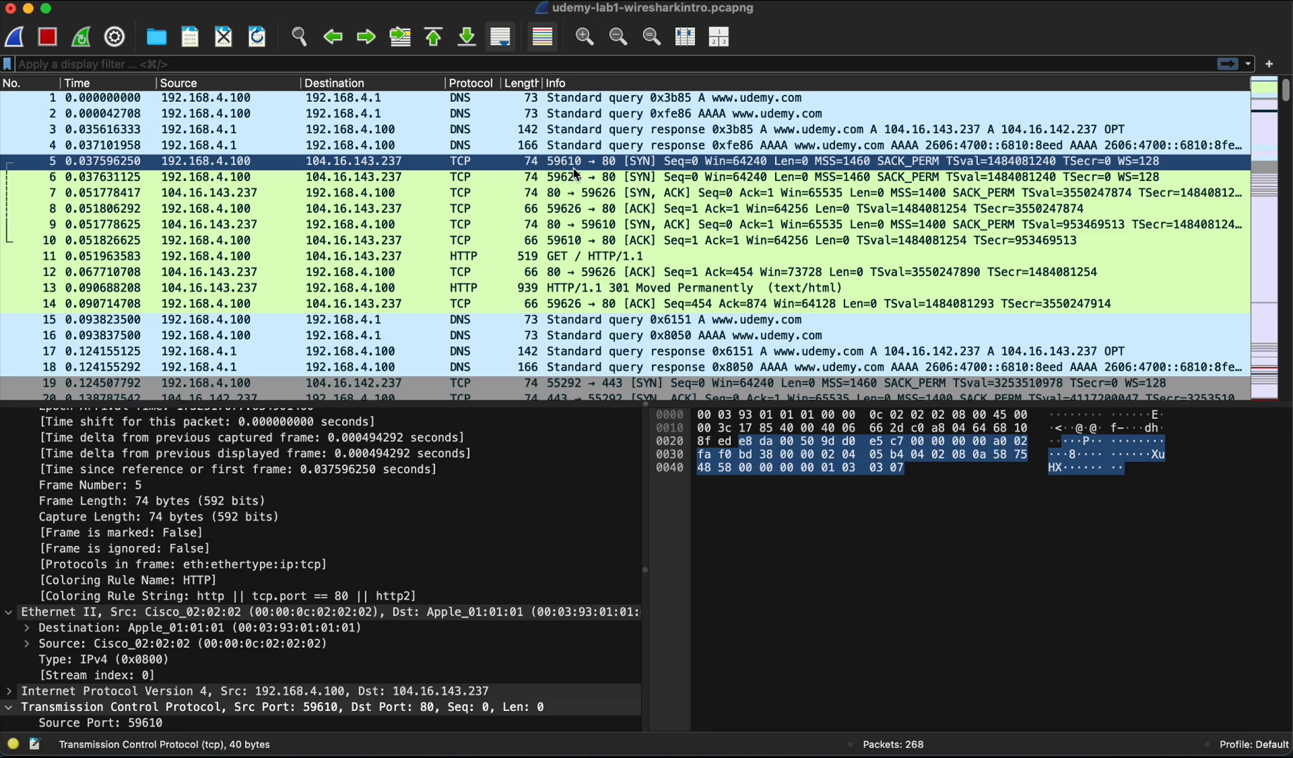
click(574, 181)
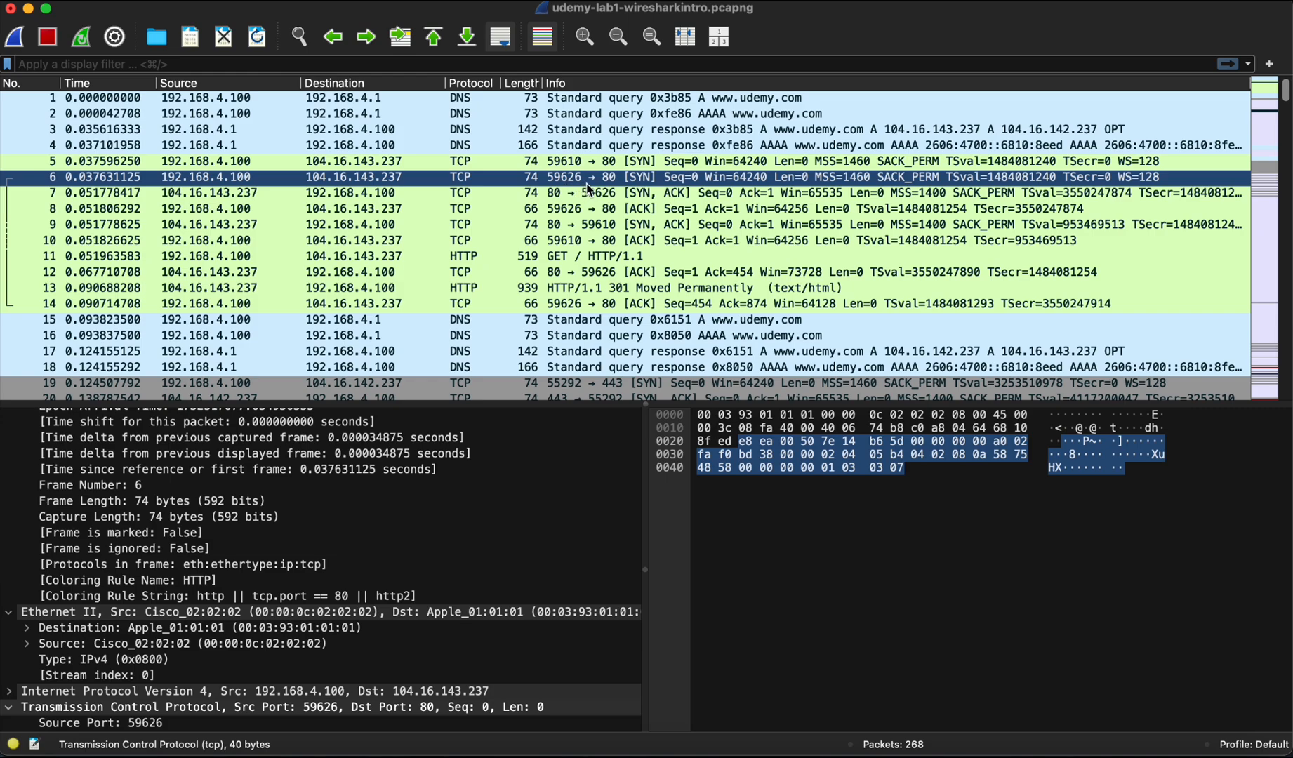
click(571, 163)
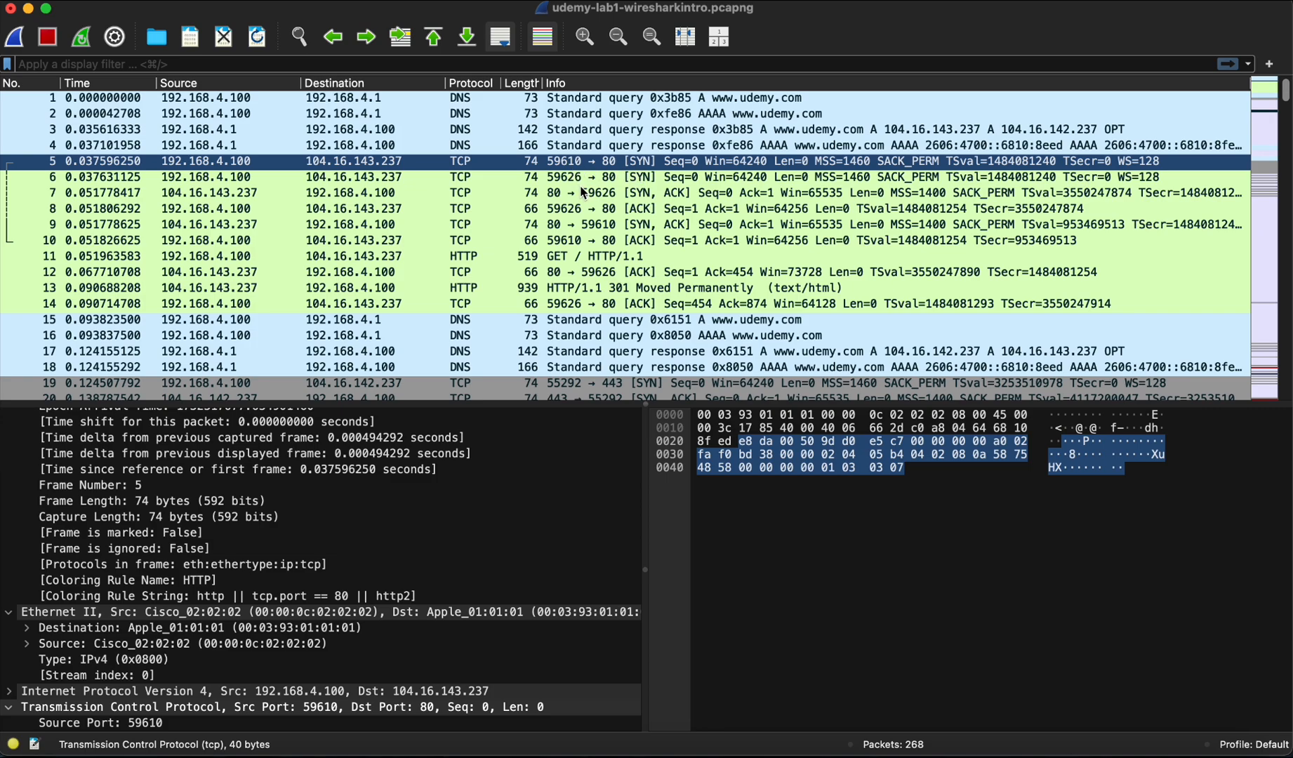
Step: Compare the ports of SYN packet 5 with those of its SYN, ACK reply, packet 9
click(590, 226)
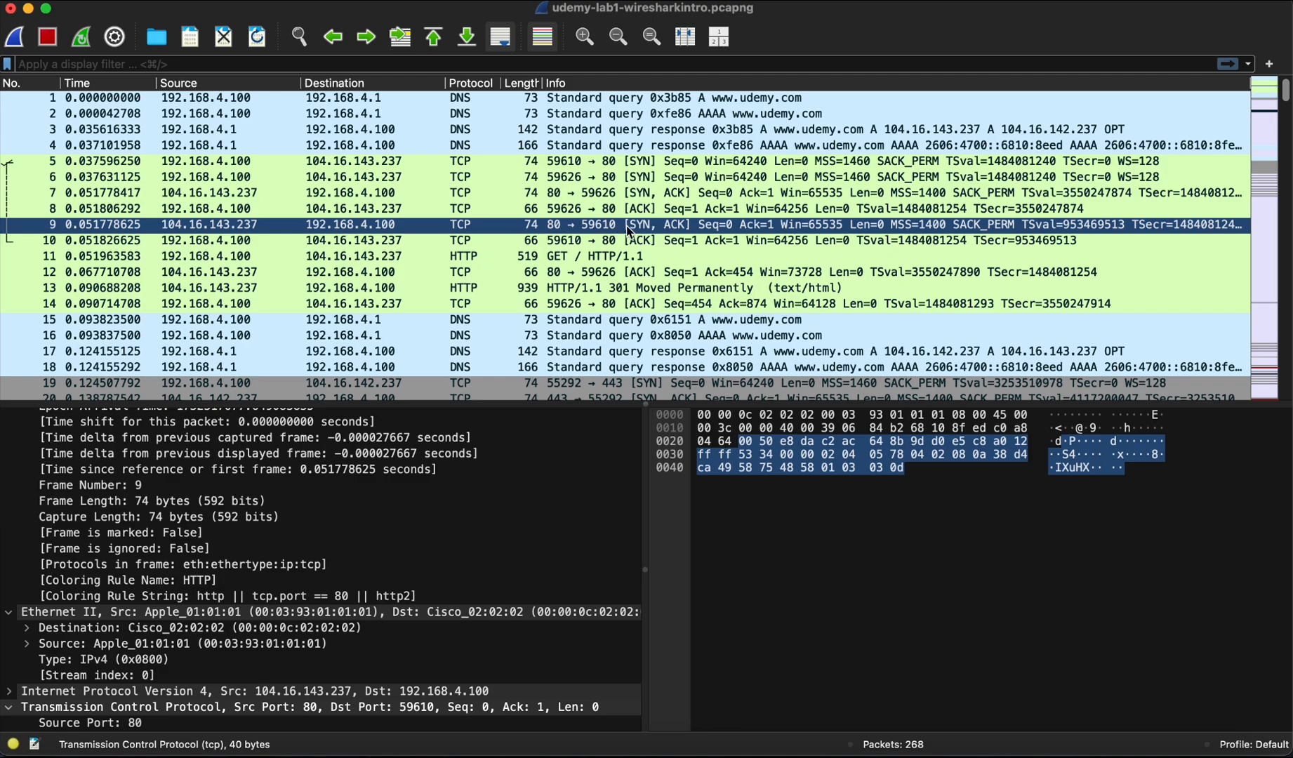
click(51, 162)
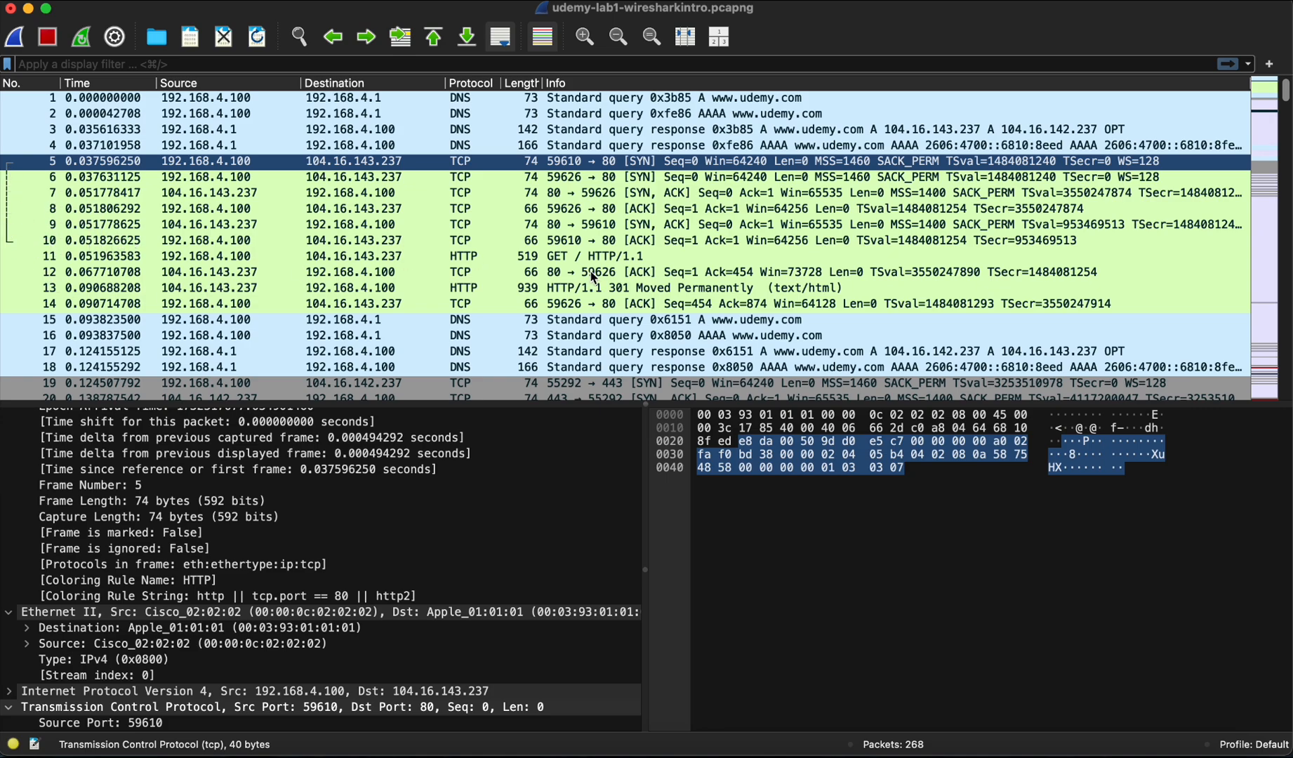
click(596, 226)
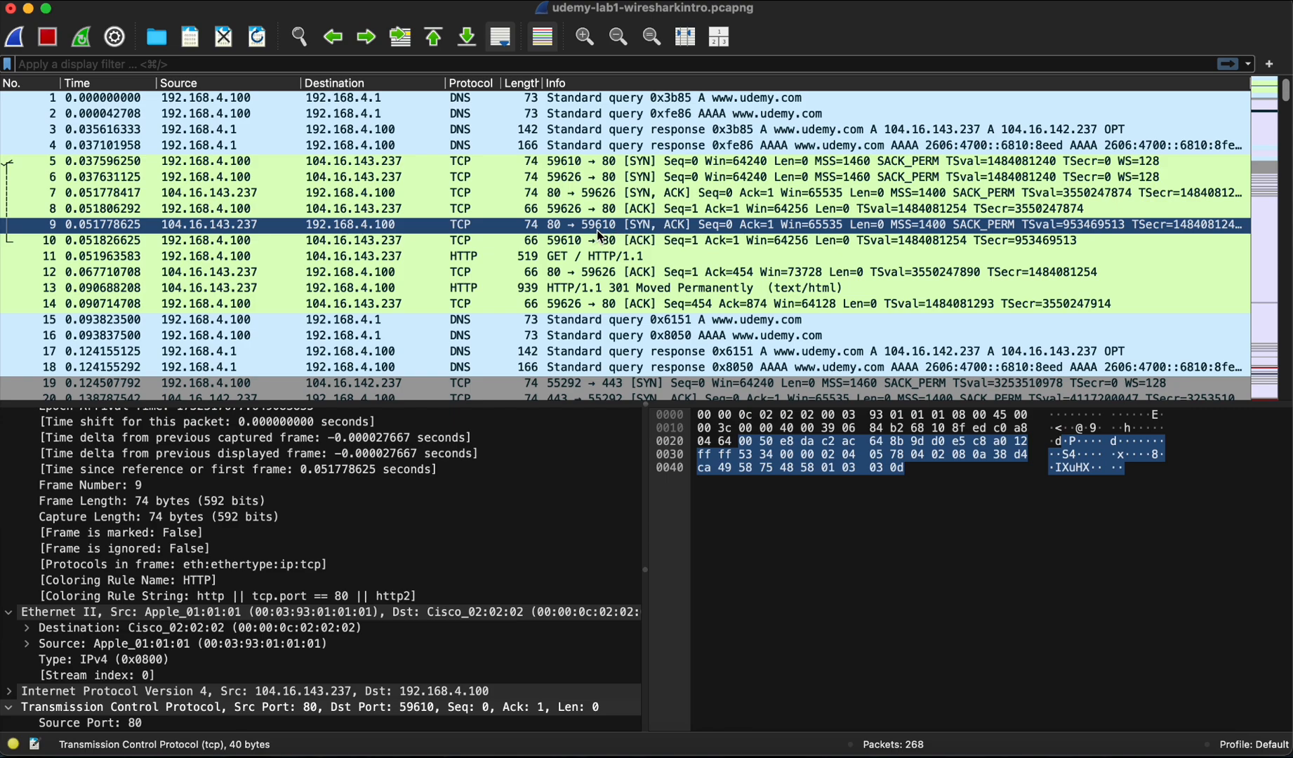
click(602, 163)
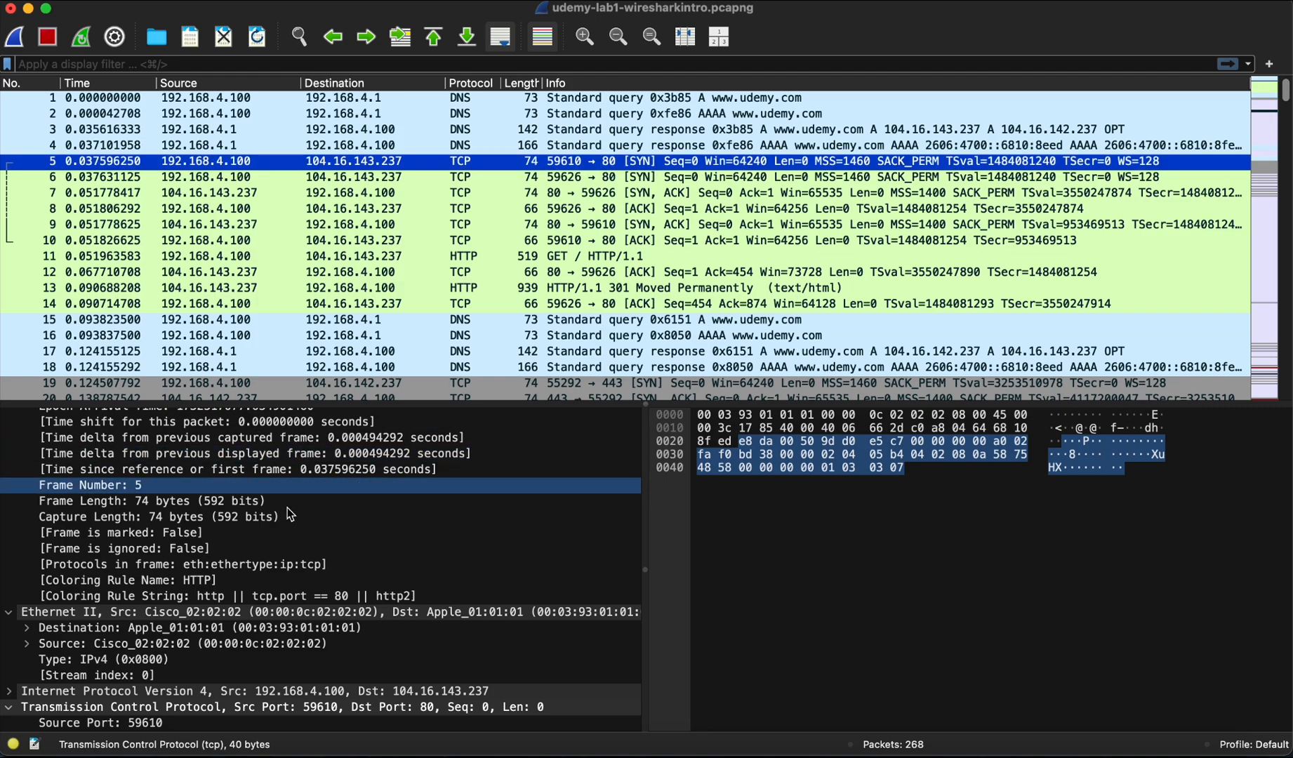
Step: Examine the Transmission Control Protocol flags of packet 5, highlighting its Syn flag
click(278, 583)
scroll(278, 588, down, 5)
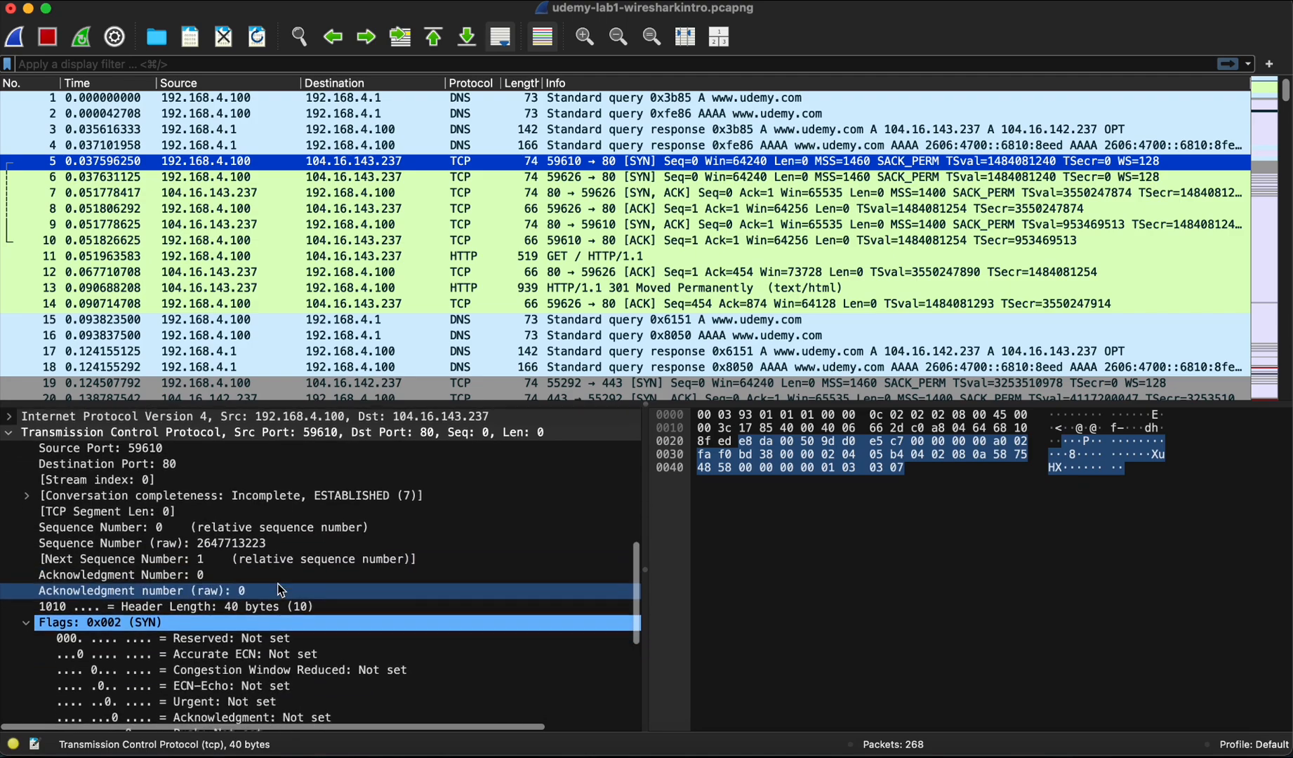
scroll(279, 588, down, 5)
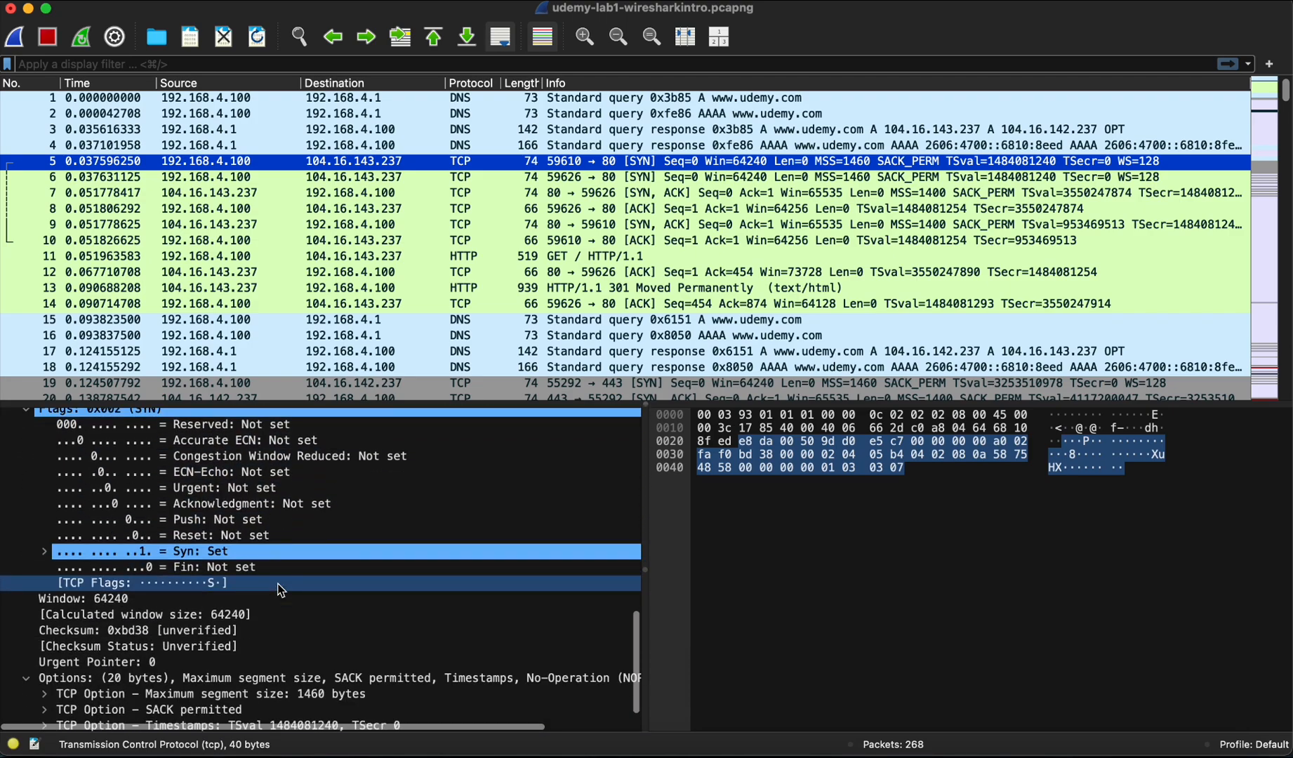
click(226, 555)
scroll(226, 555, up, 1)
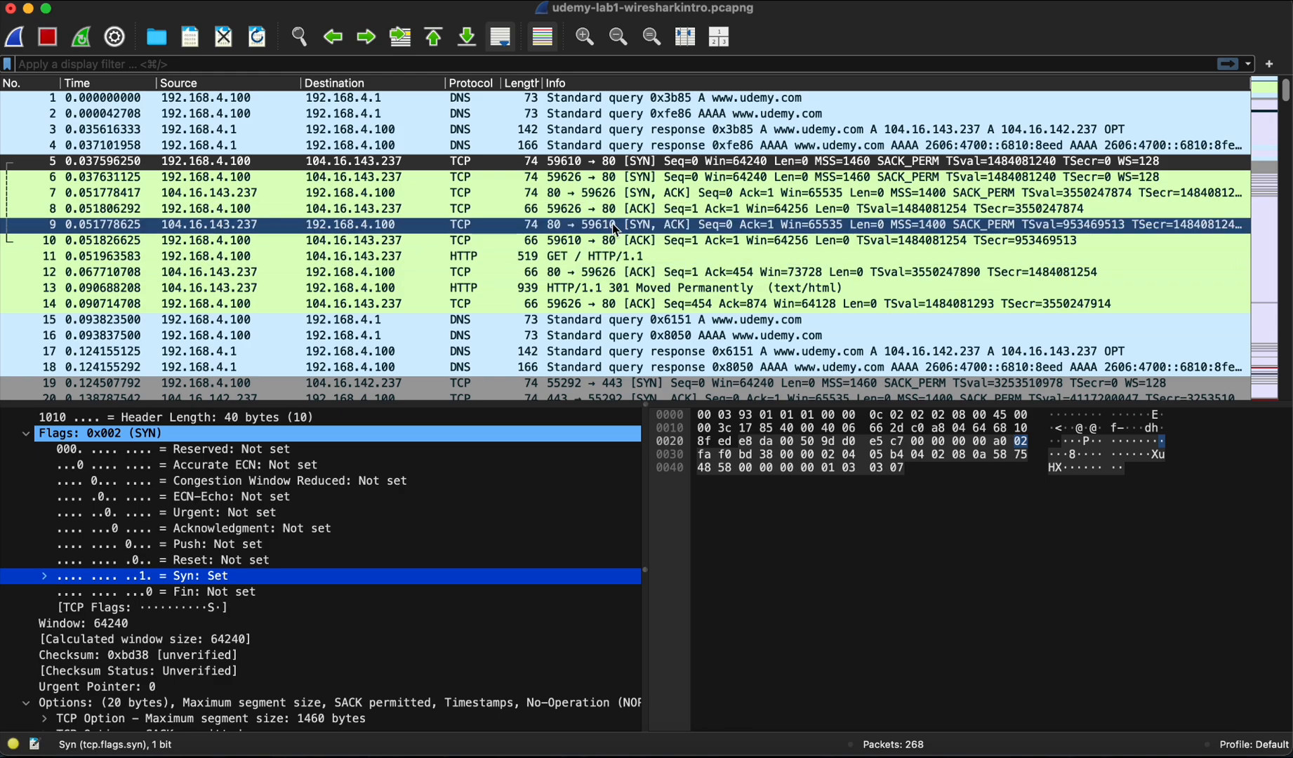
Step: Examine the TCP flags of packet 9, checking its Syn and Acknowledgment flags
click(631, 225)
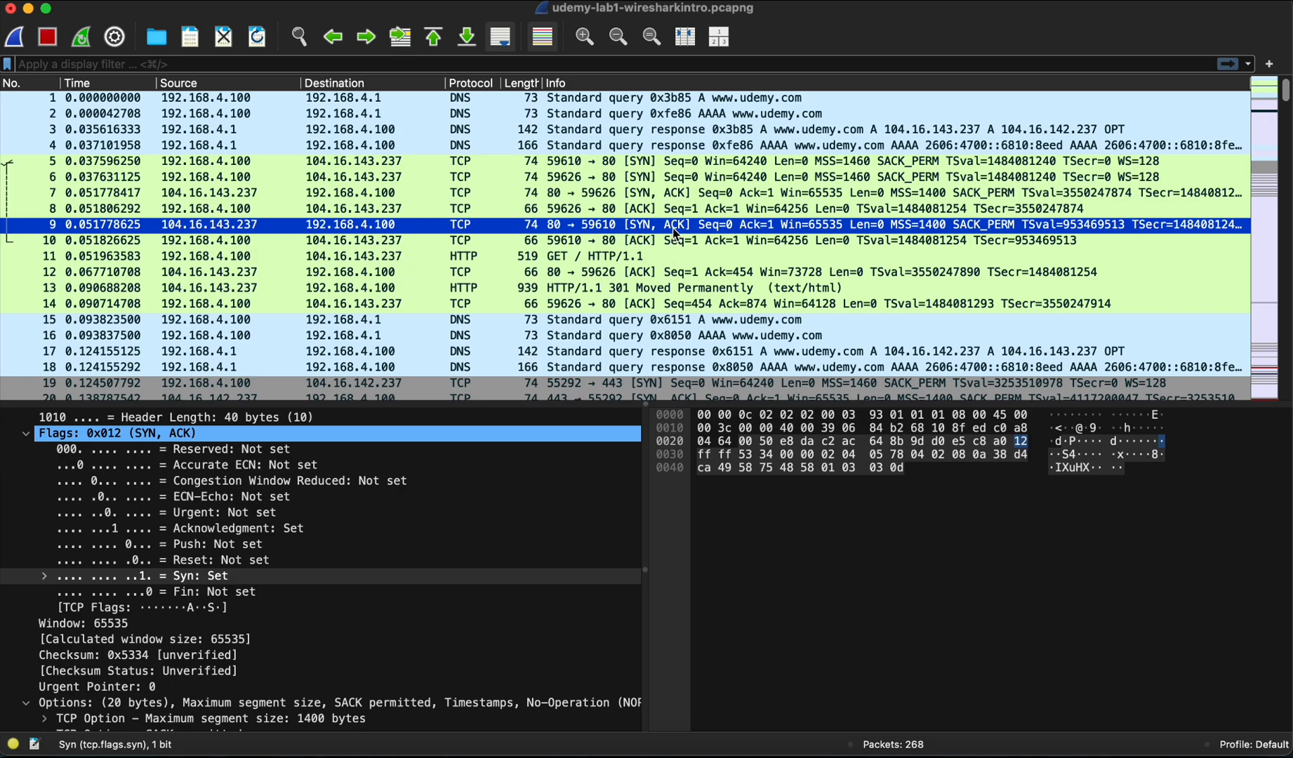
click(174, 580)
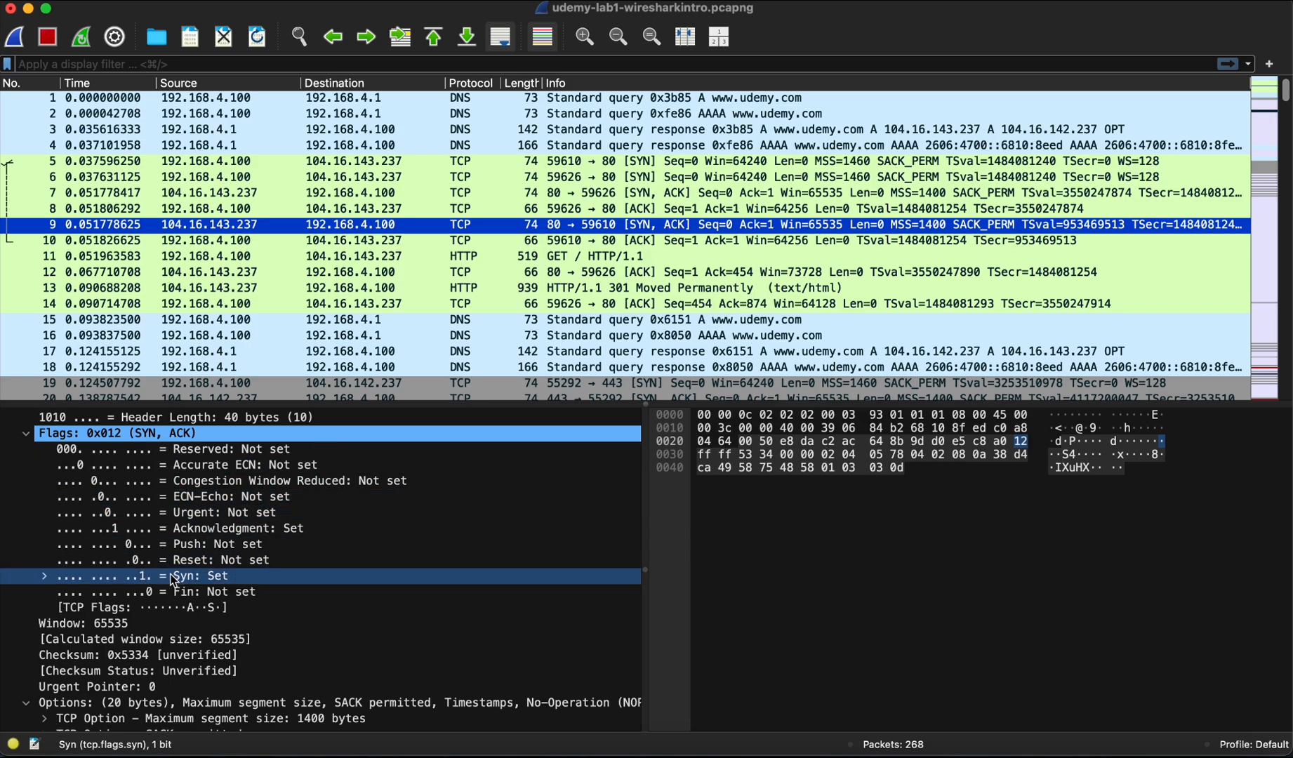
click(288, 533)
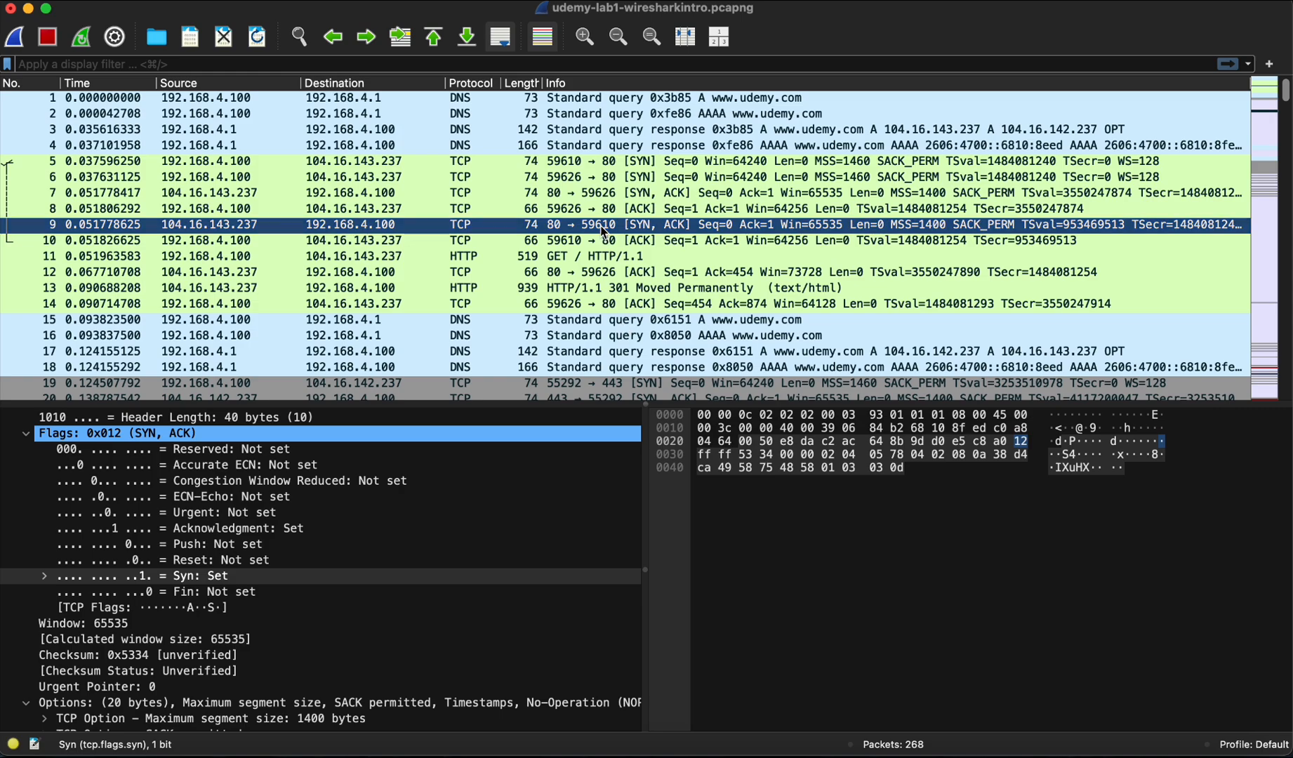
click(300, 514)
scroll(300, 523, up, 1)
click(287, 548)
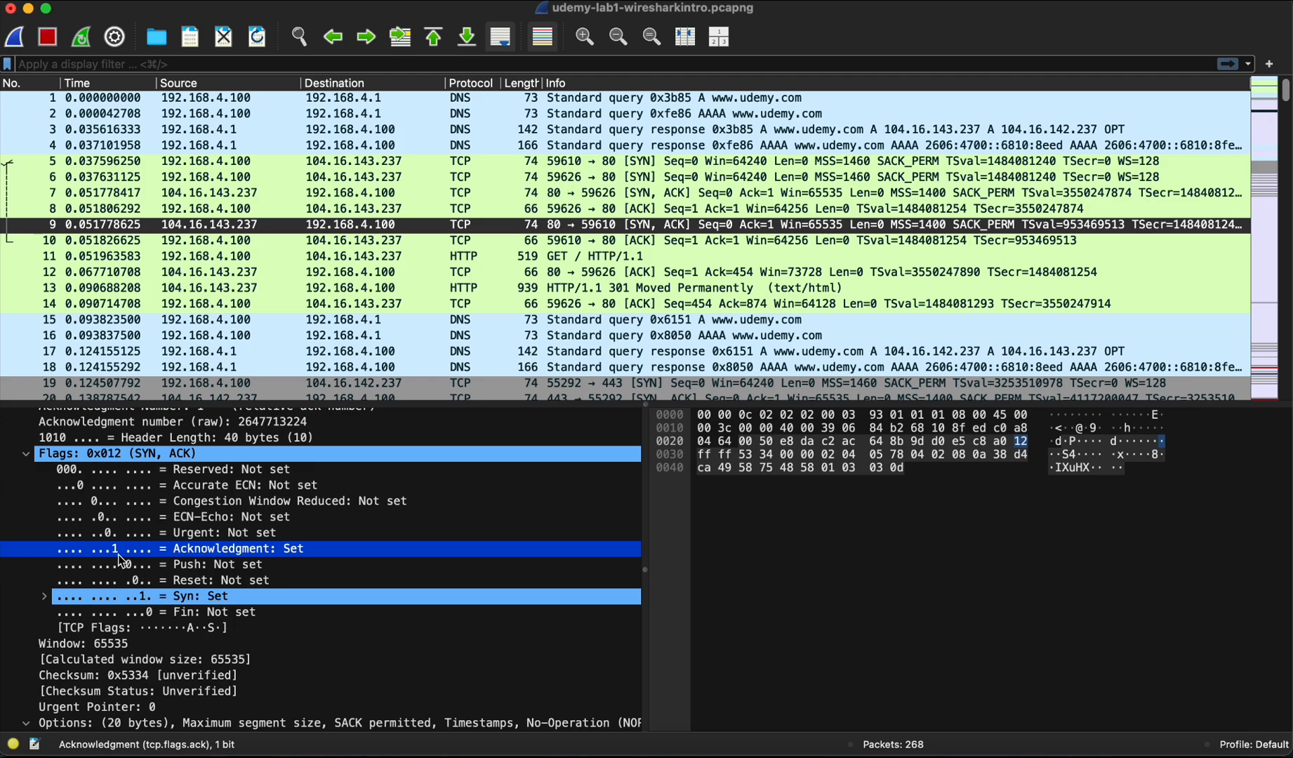
Step: Examine the TCP flags of packet 10, the ACK following packet 9, highlighting its Acknowledgment flag
click(630, 232)
click(617, 241)
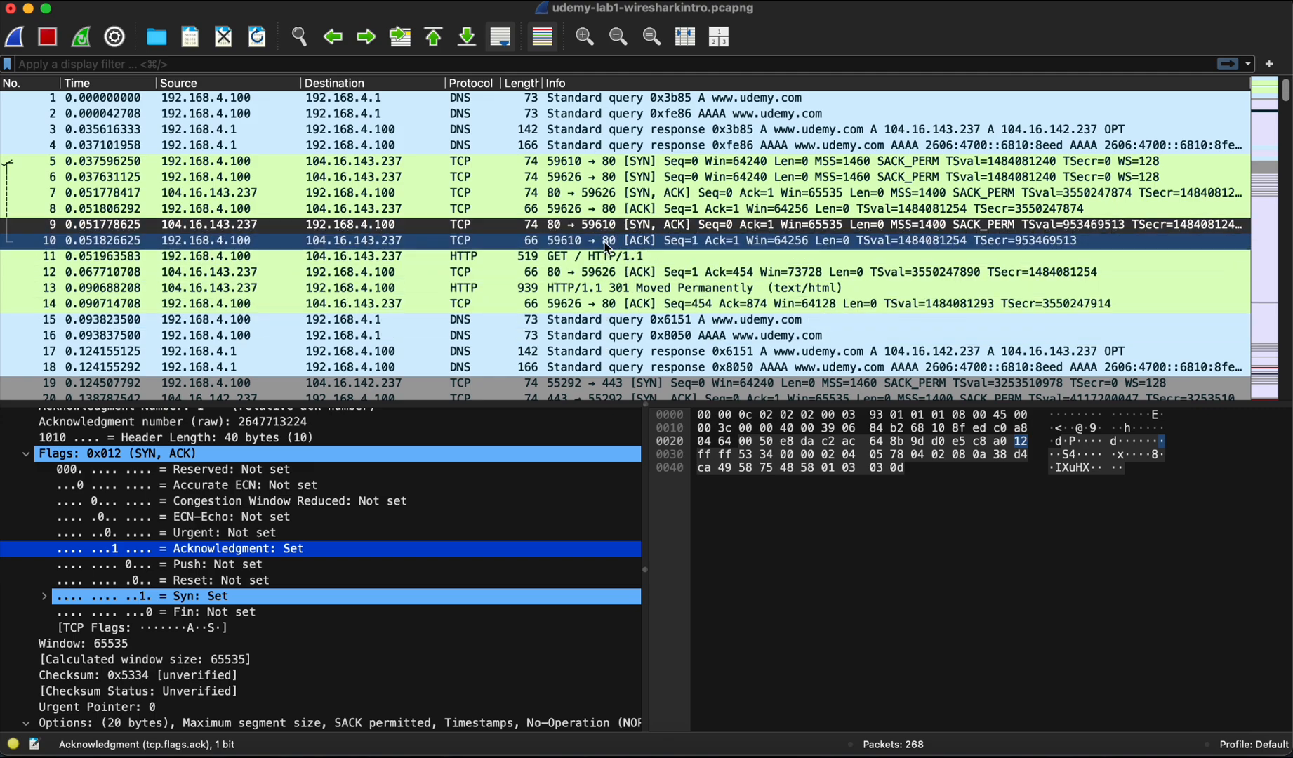
click(614, 230)
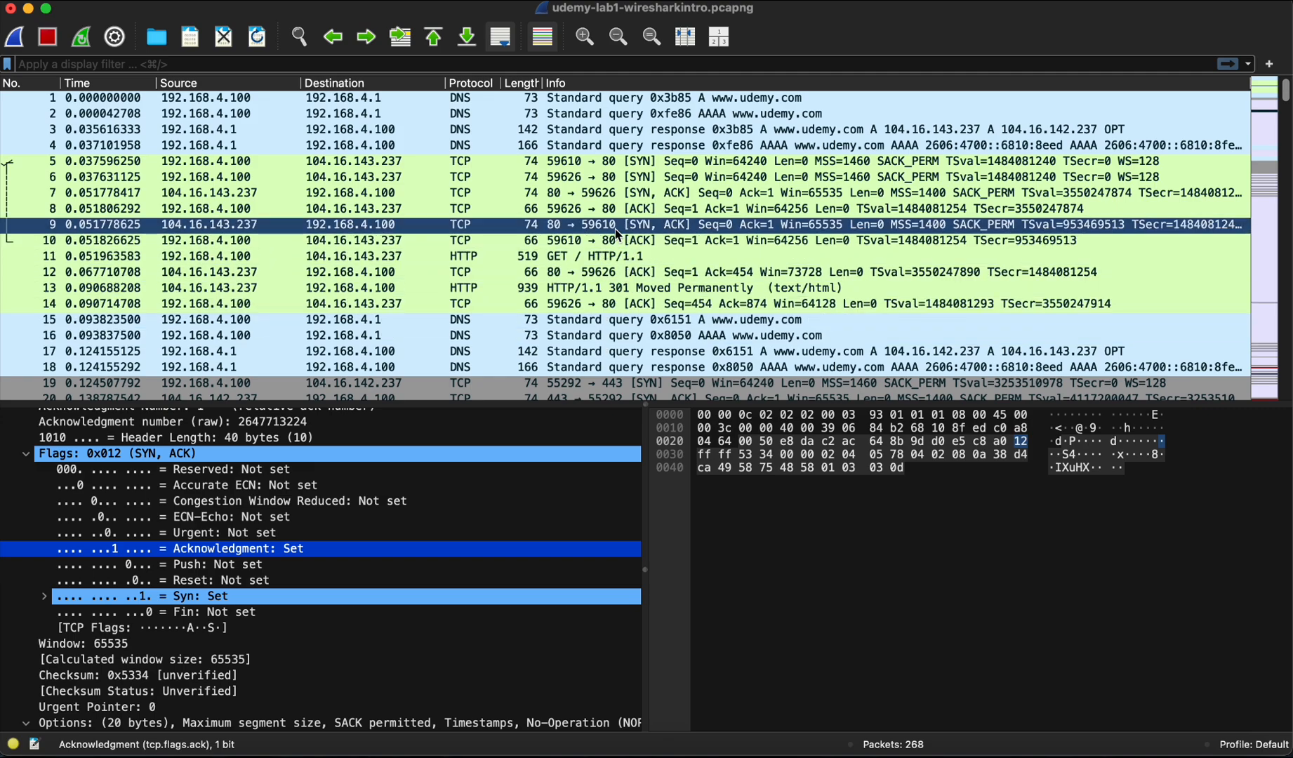
click(626, 240)
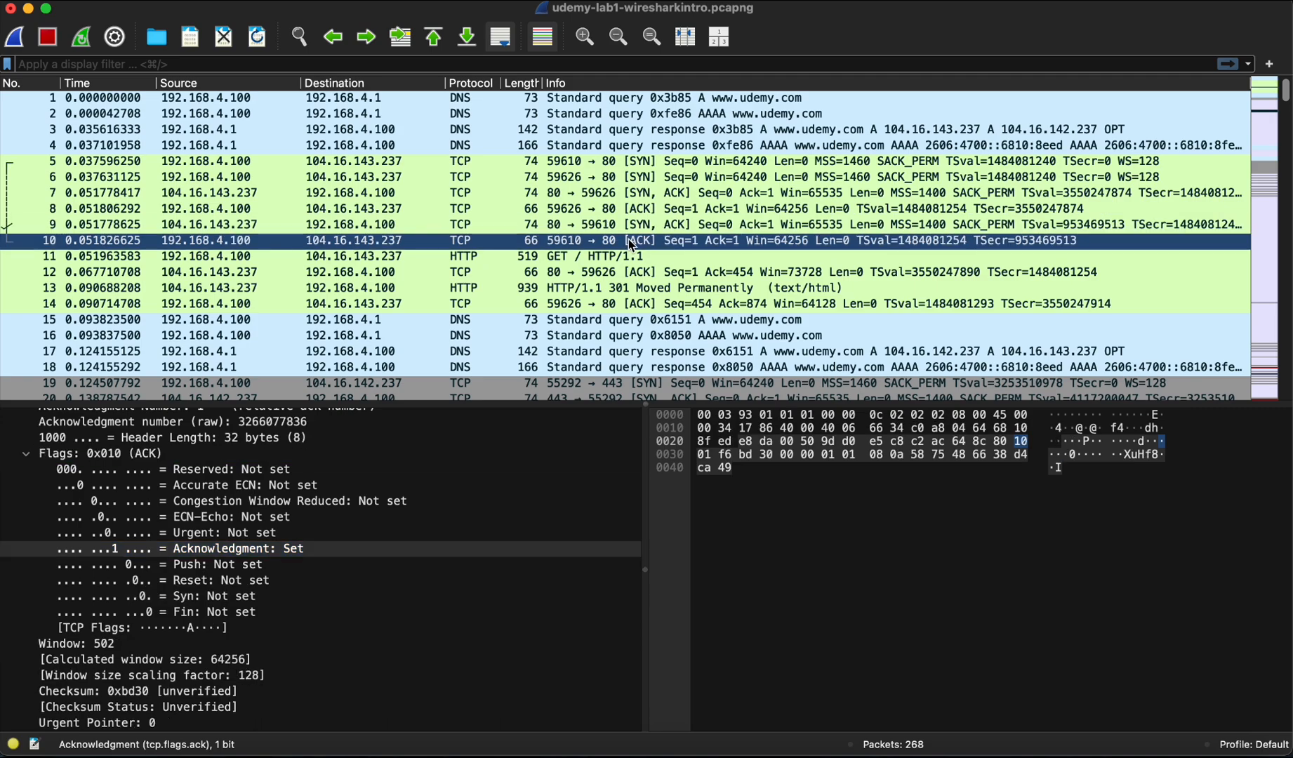
click(269, 551)
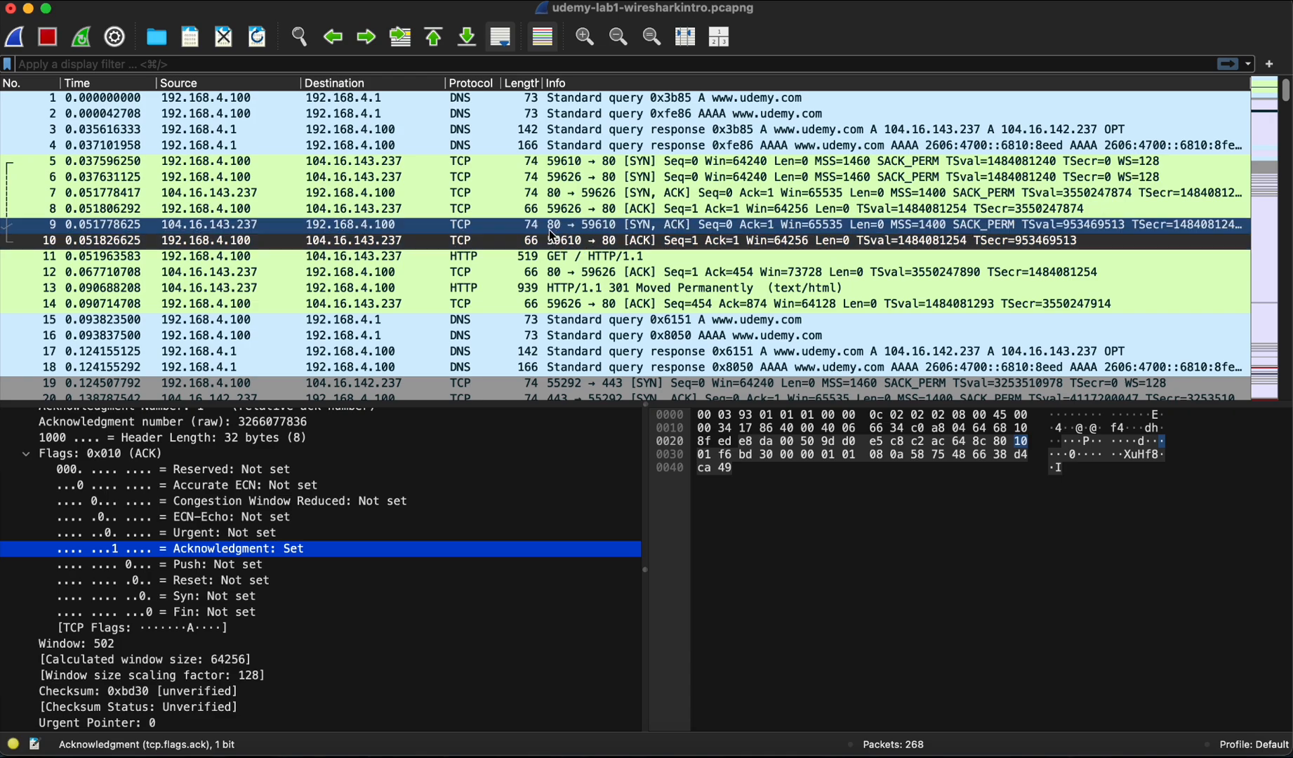
Step: Apply a TCP conversation filter based on packet 5 so only its stream is listed
click(531, 166)
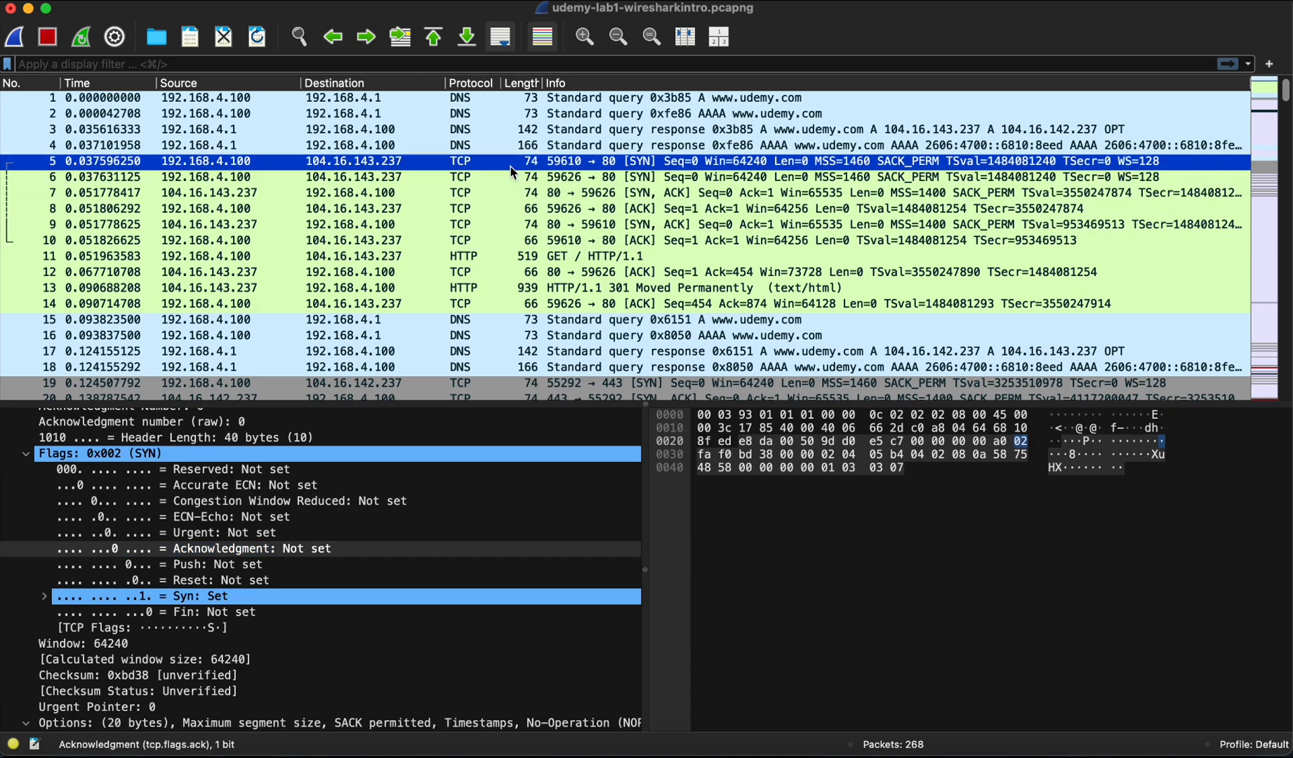
right_click(510, 166)
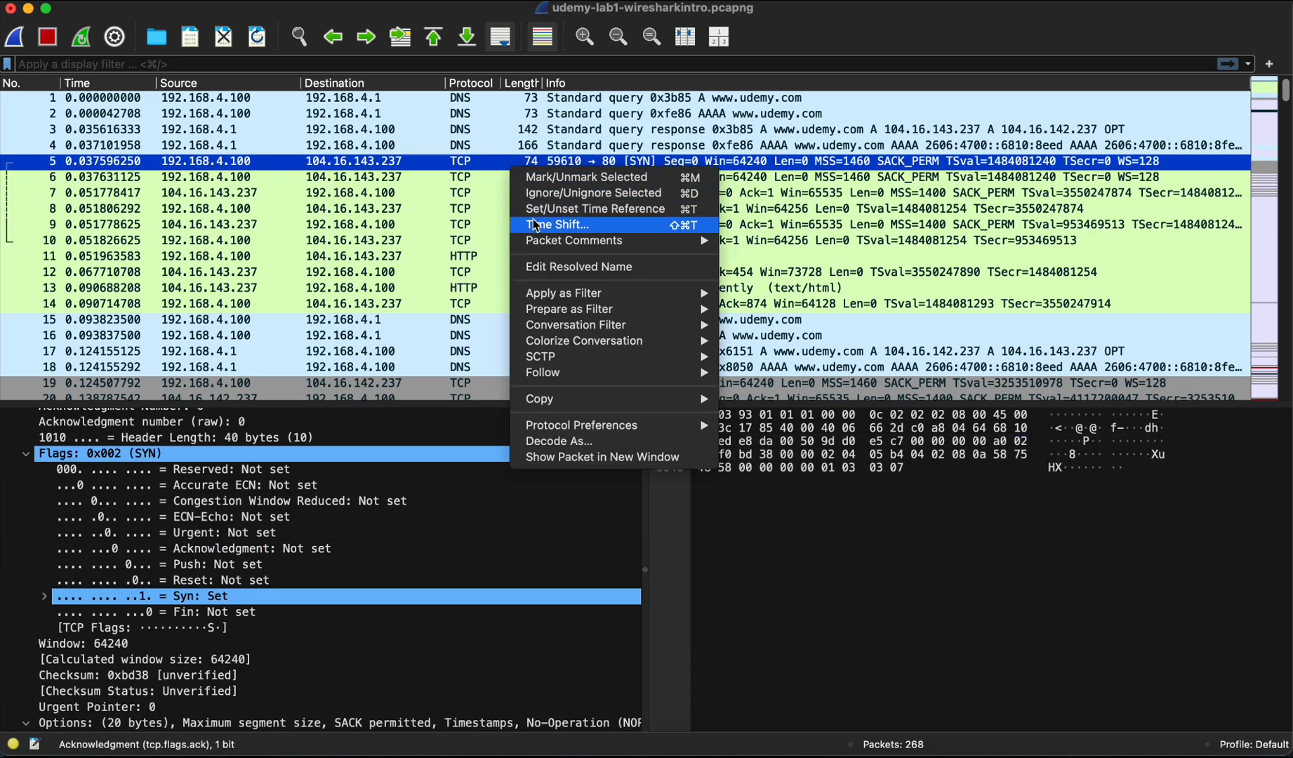
mouse_move(567, 314)
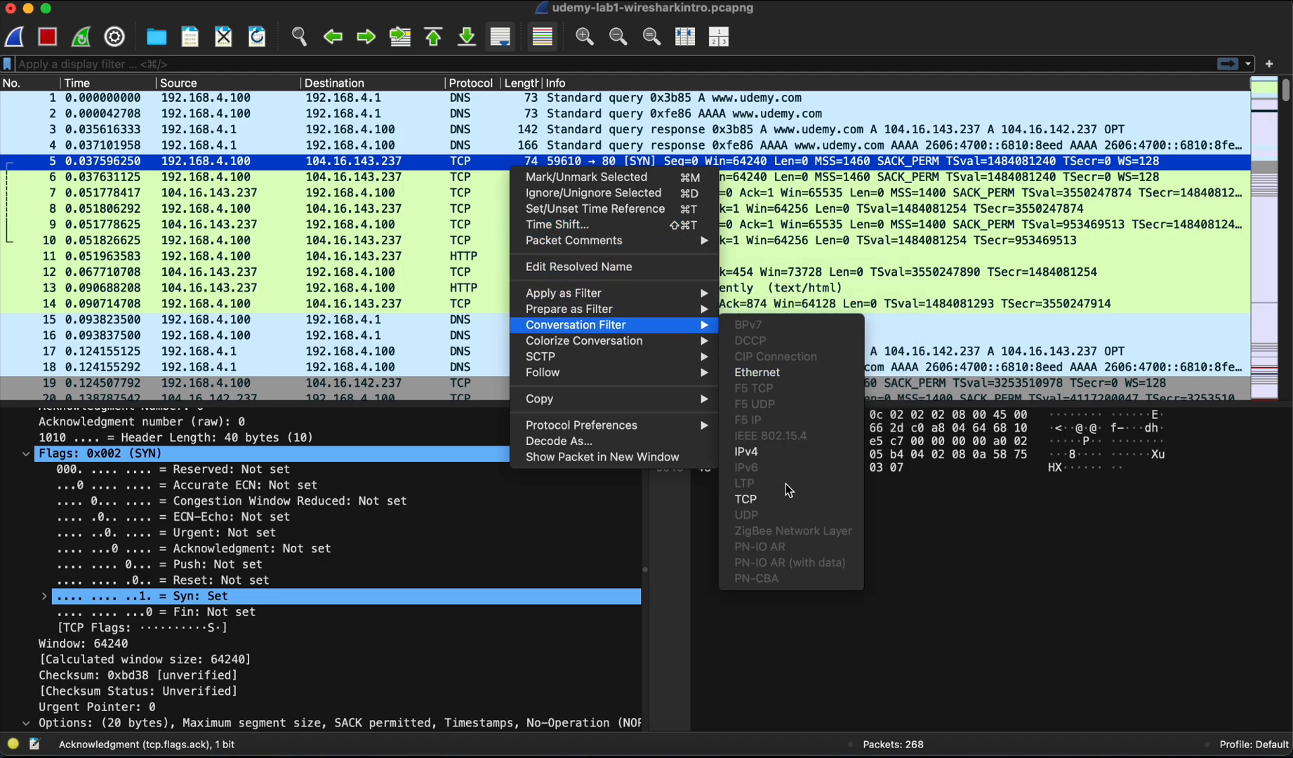
click(762, 498)
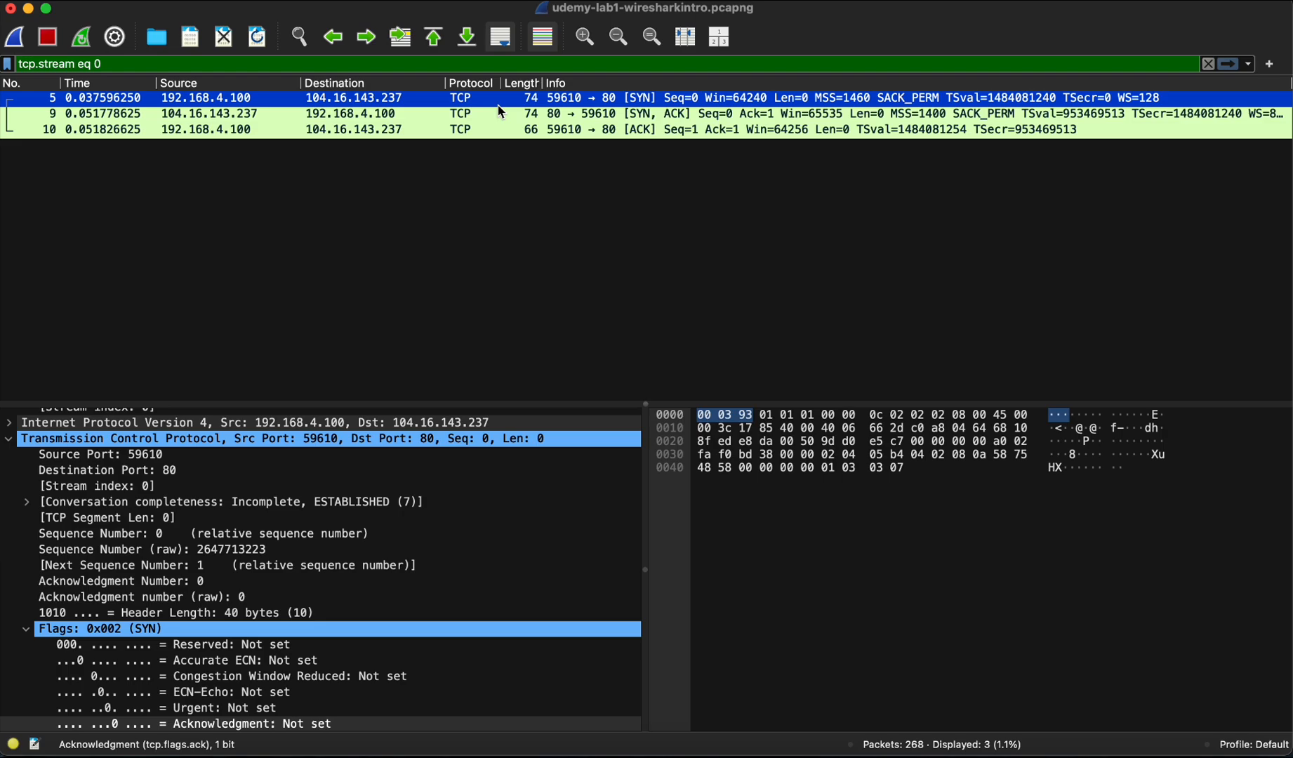
Step: Review the SYN, ACK packet 9 and the ACK packet 10 within the filtered TCP stream
click(560, 115)
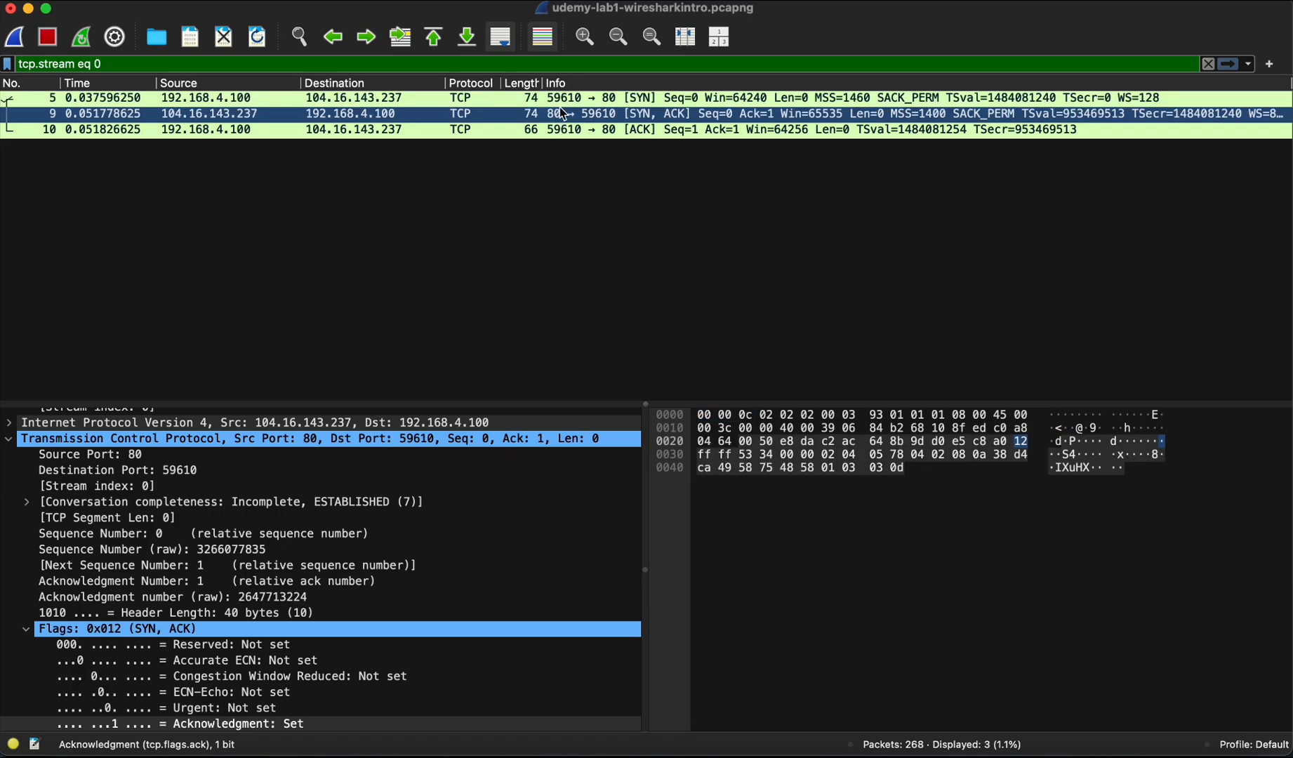
click(651, 134)
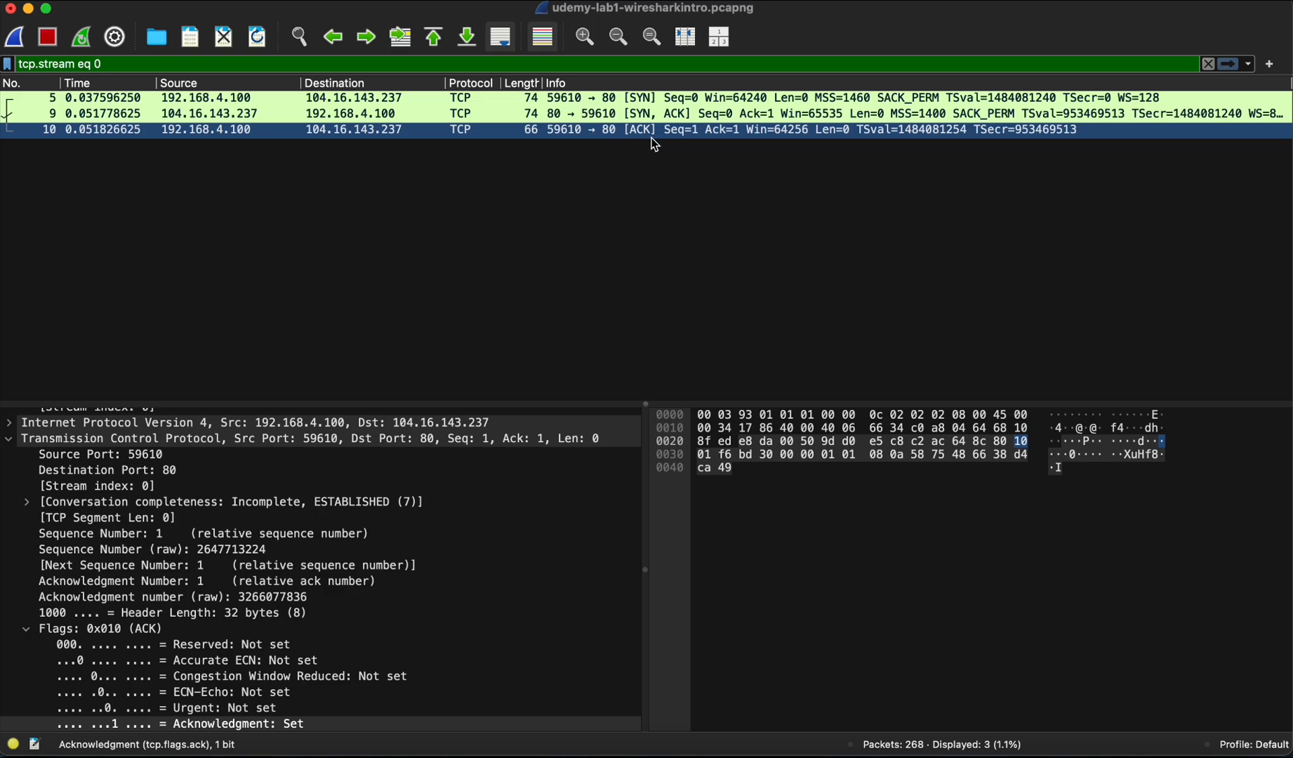
click(415, 632)
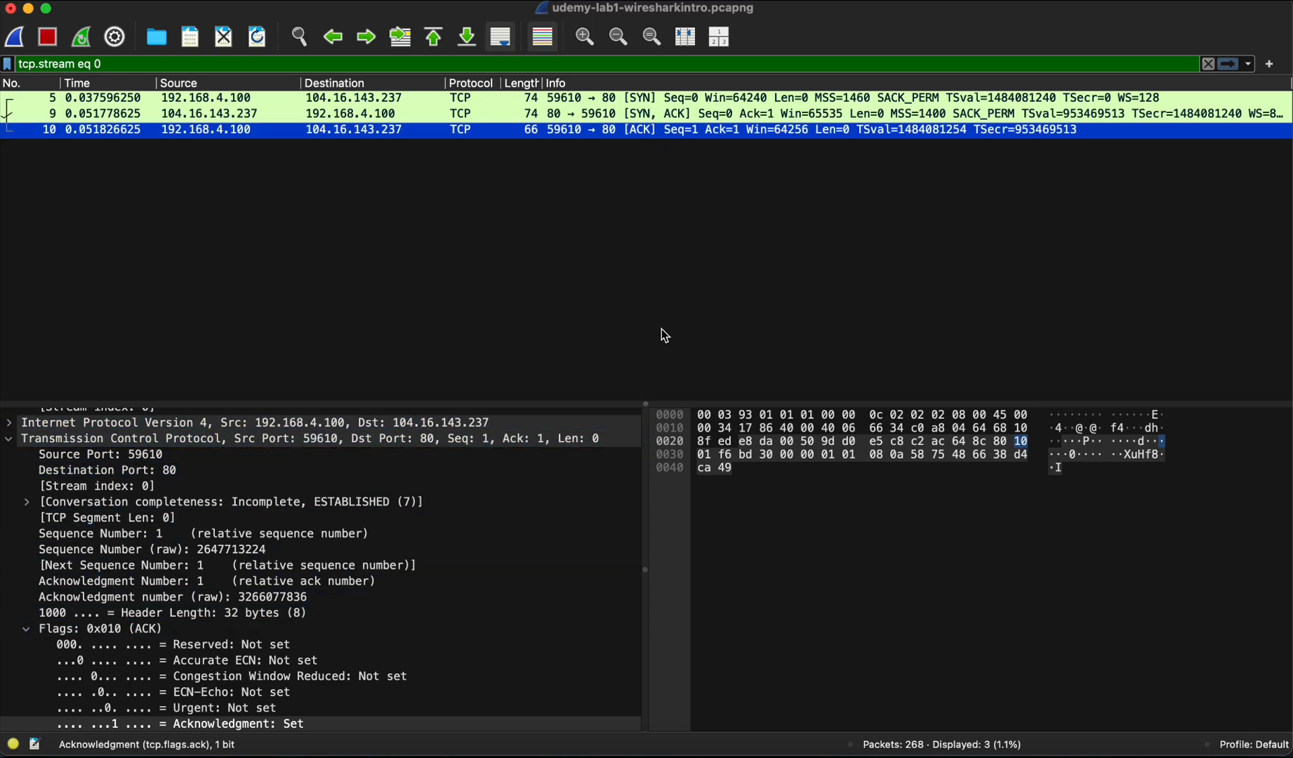
Step: Replace the stream filter with the display filter ip.addr == 192.168.4.100 && ip.addr == 104.16.143.237
click(1210, 66)
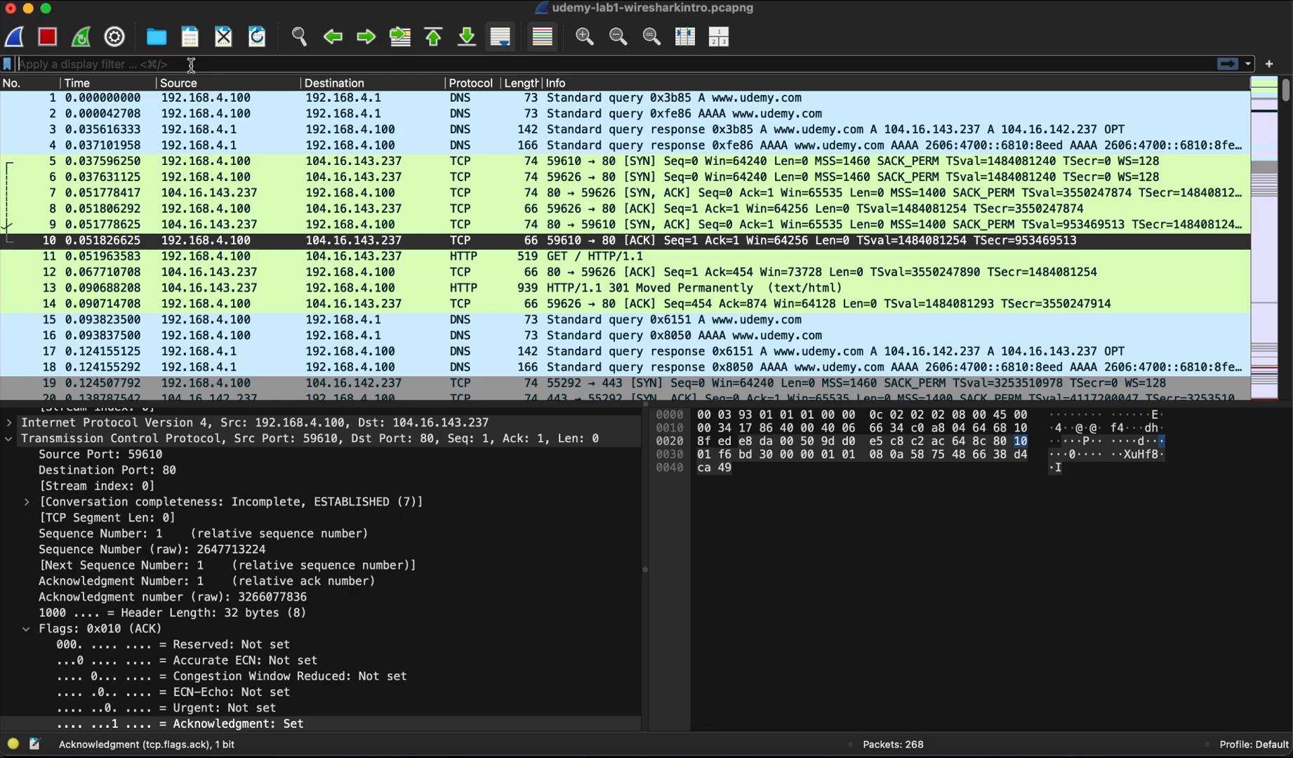
text(ip)
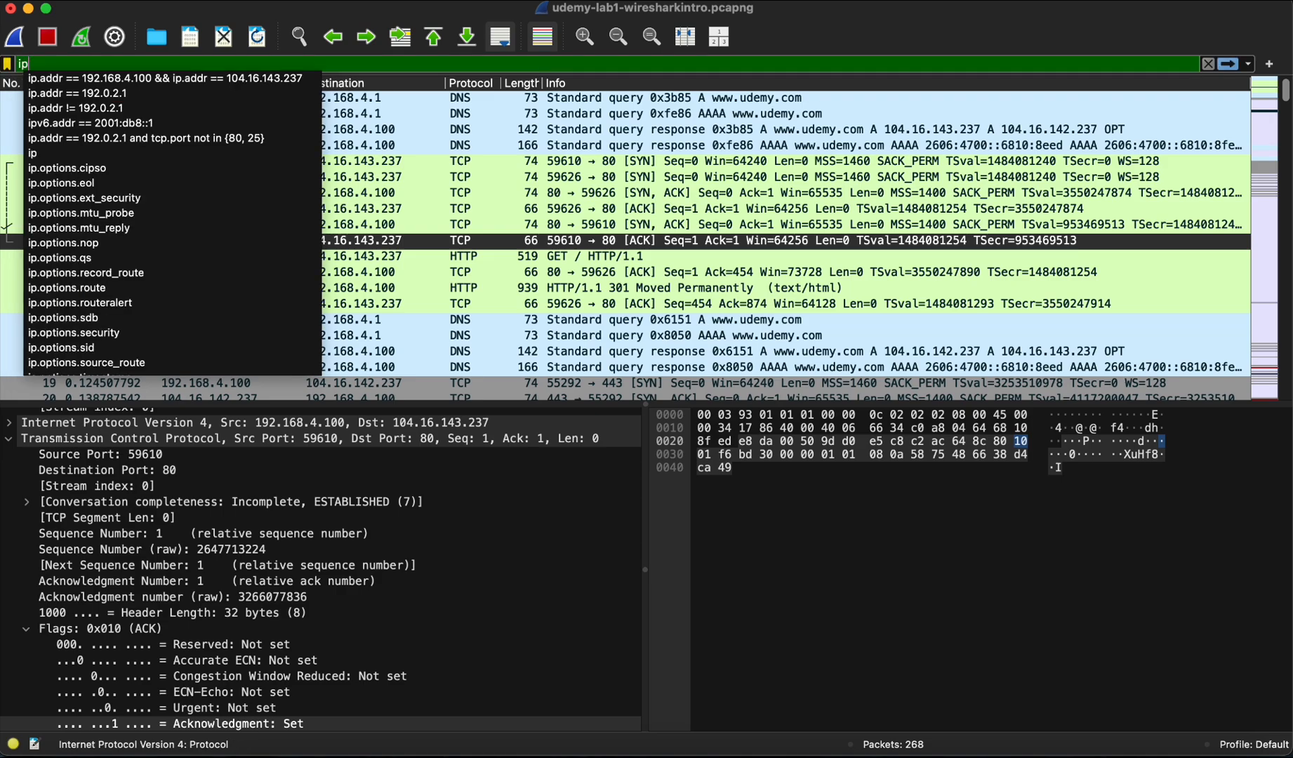
text(.)
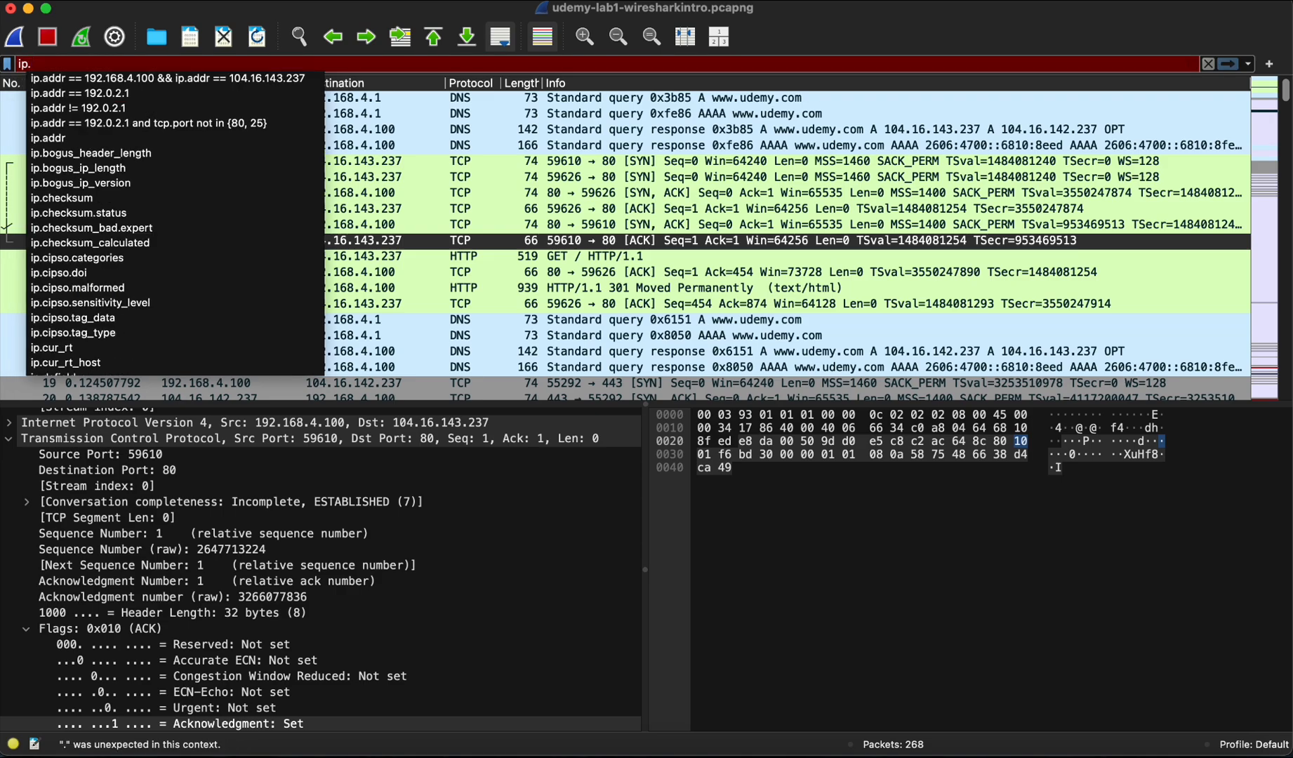
key(Down)
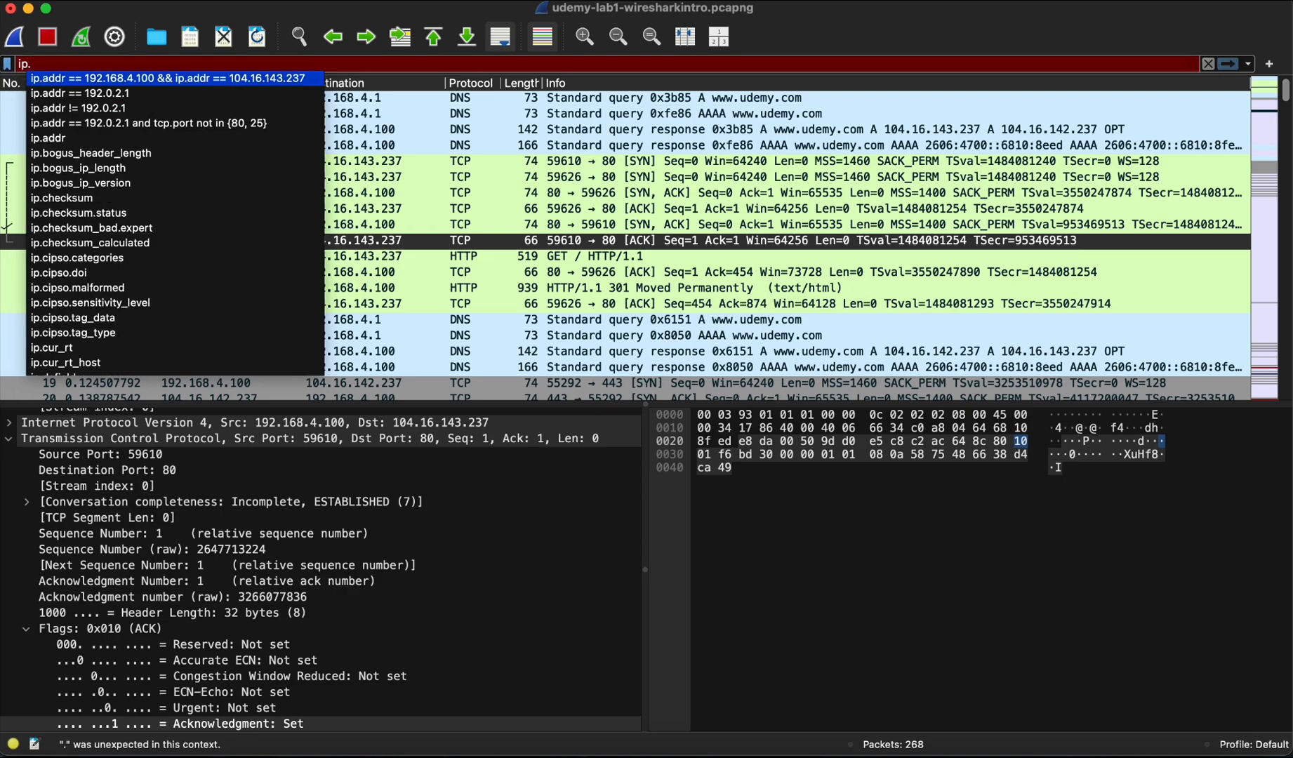
key(Return)
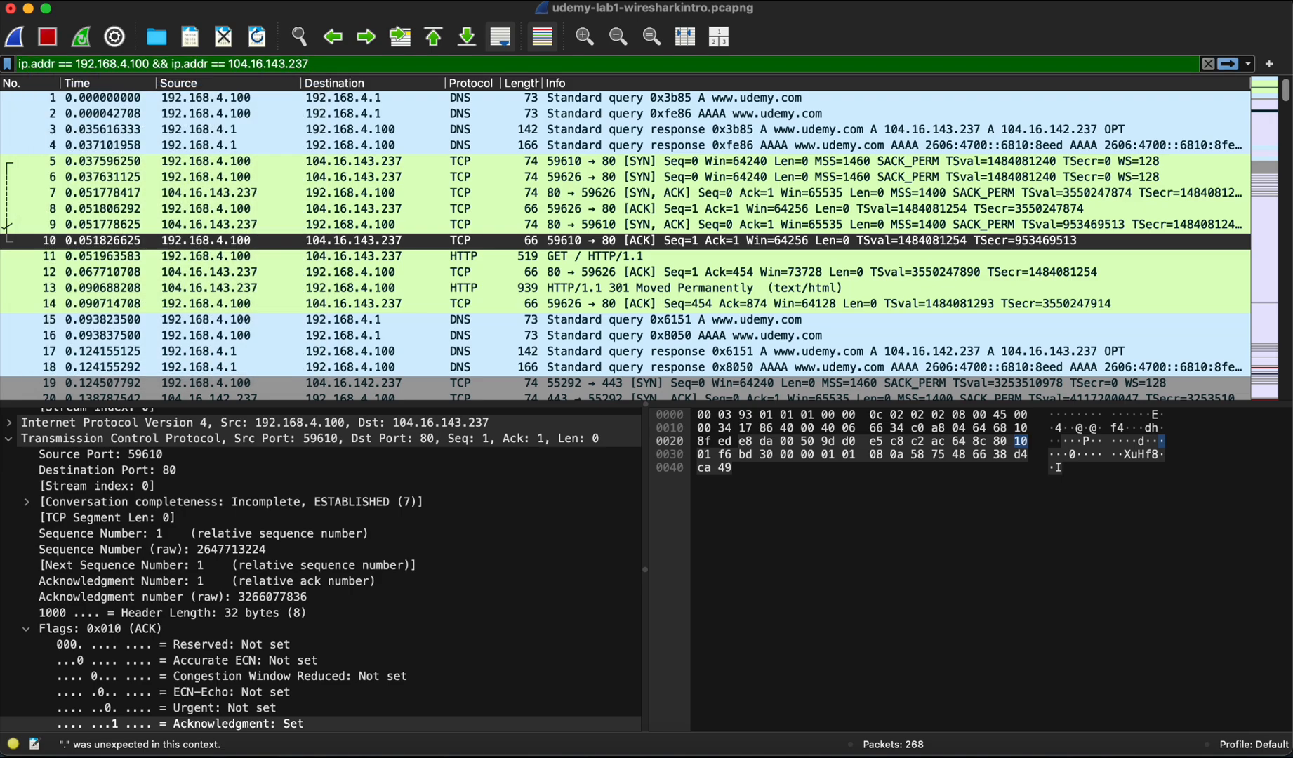
key(Return)
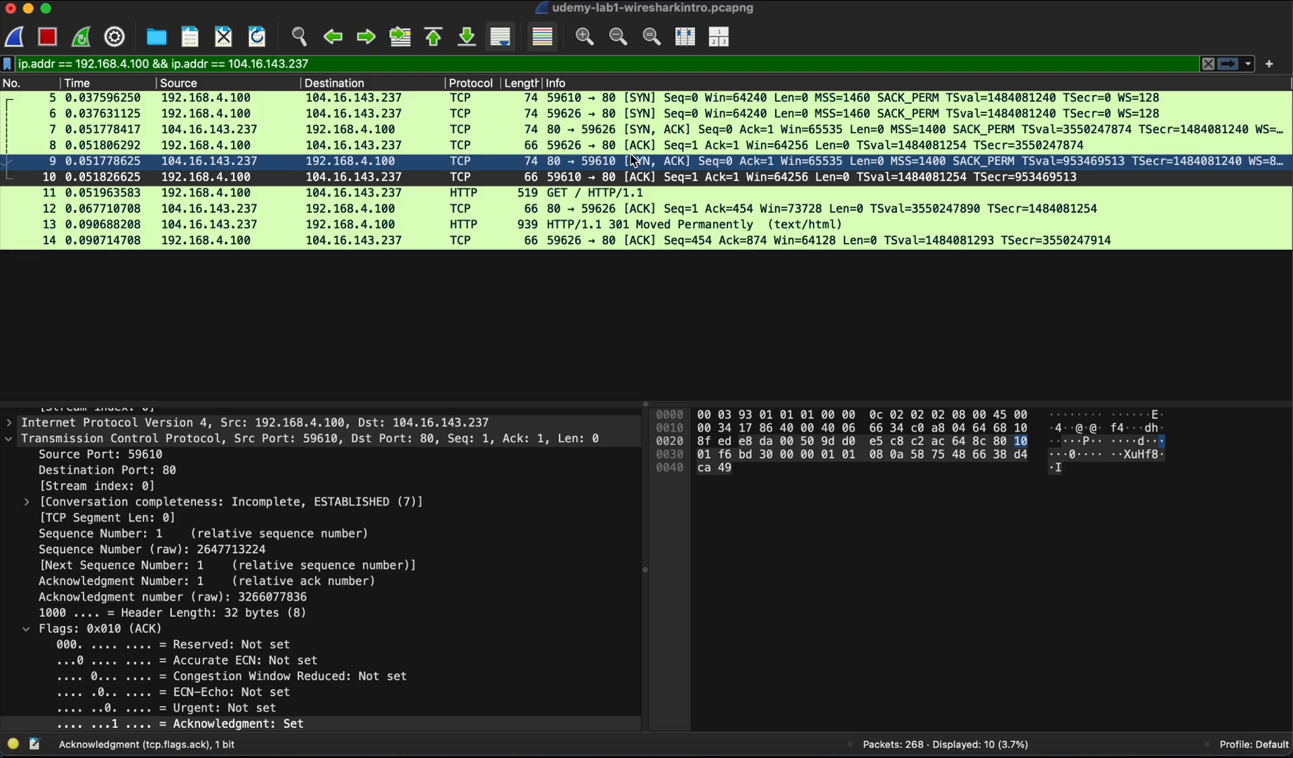
Step: Follow the TCP stream of packet 11, the GET / HTTP/1.1 request
click(543, 197)
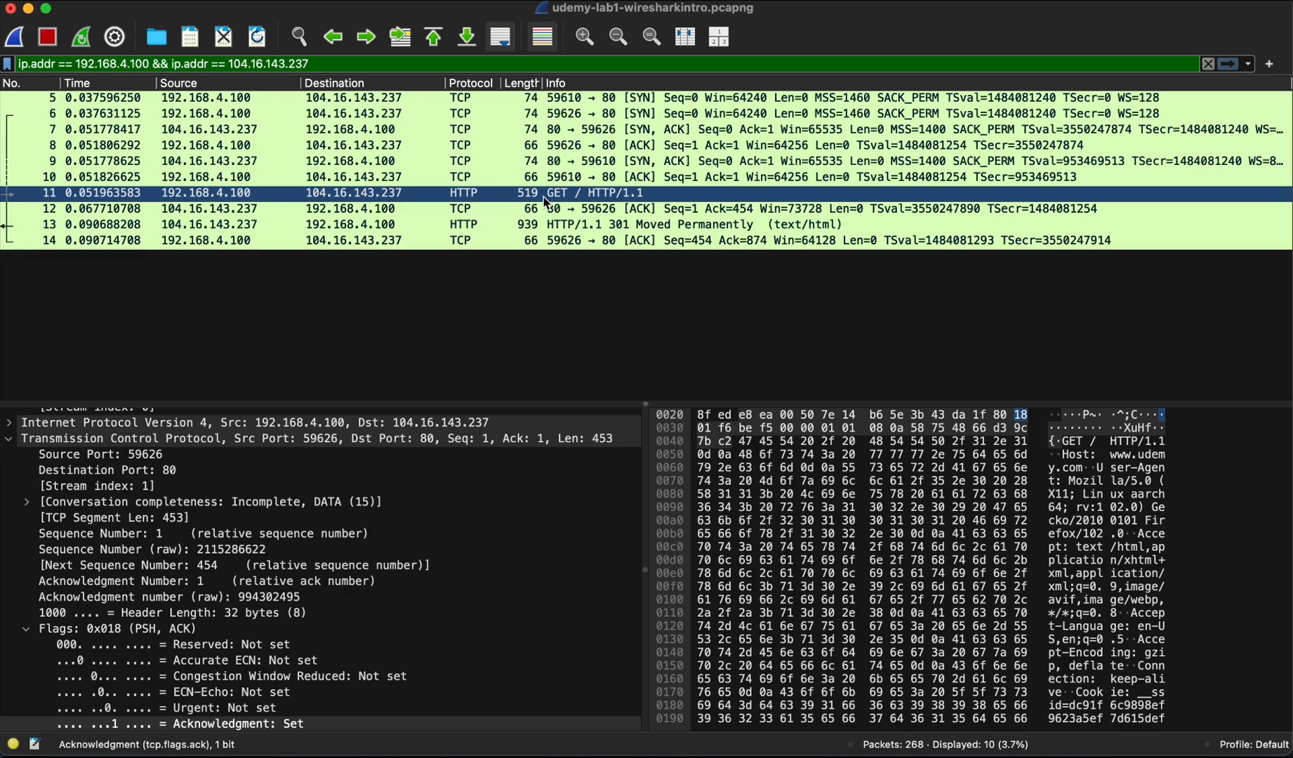
right_click(559, 199)
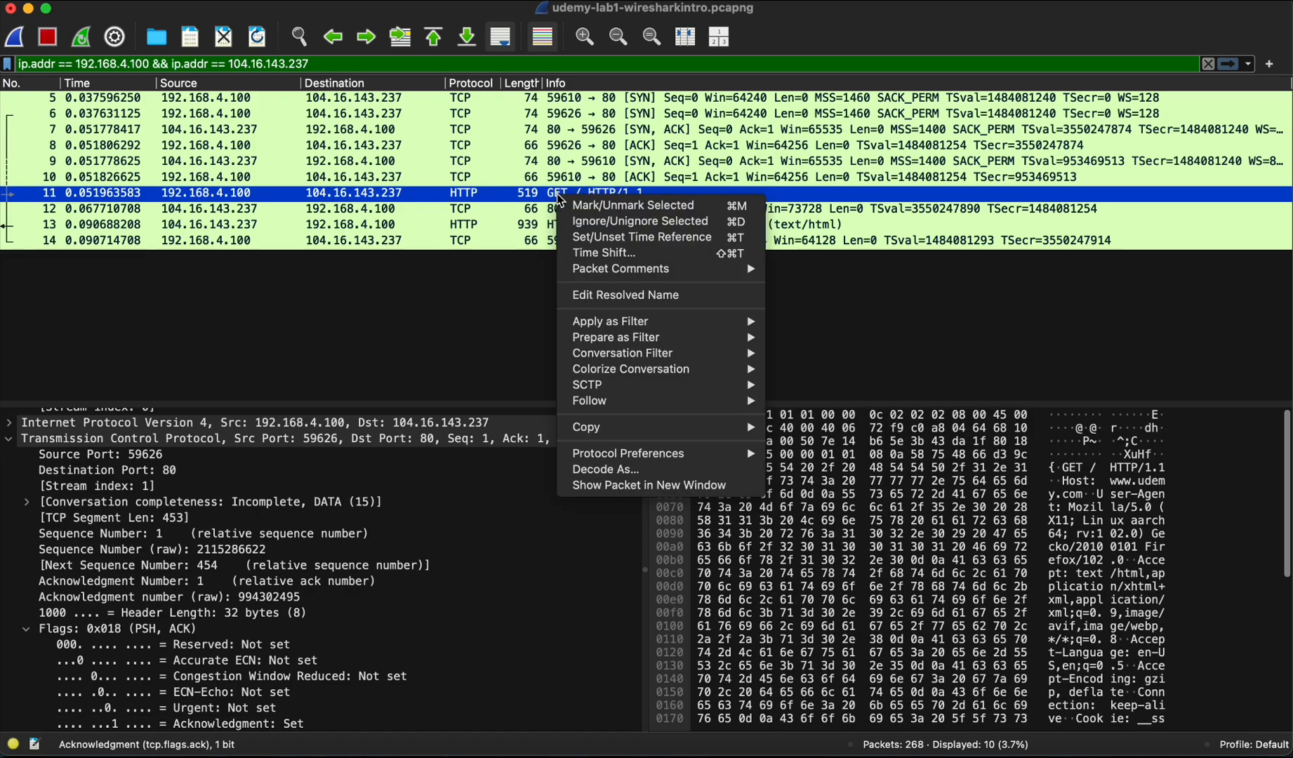
mouse_move(663, 402)
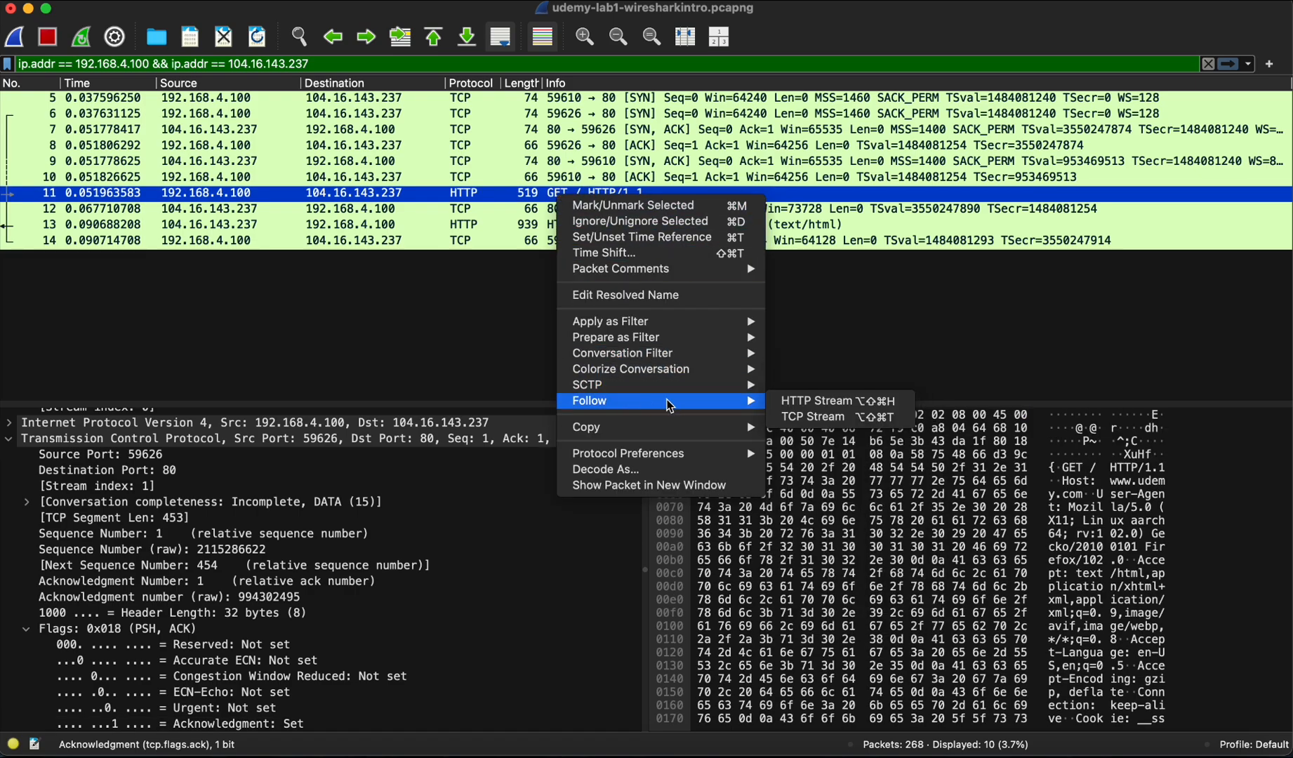
click(831, 417)
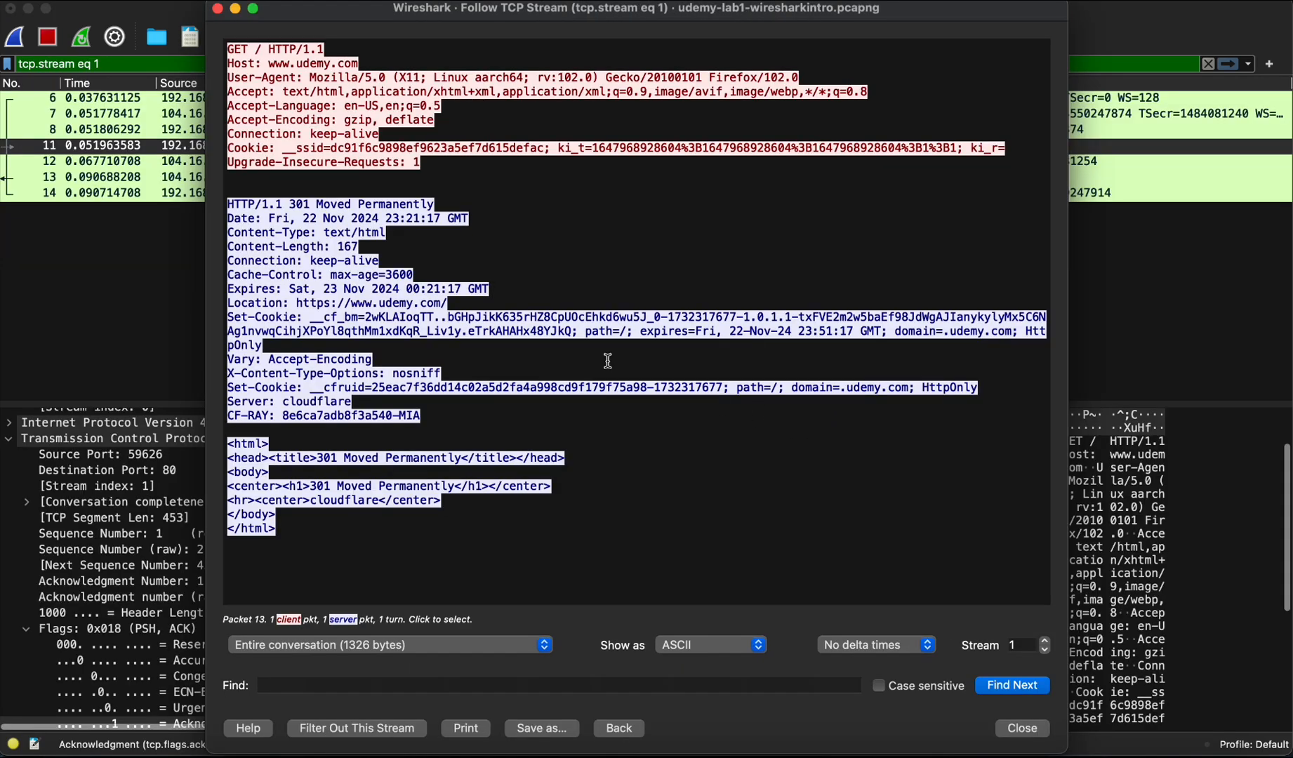
Step: Examine the User-Agent header in the followed stream, and return to the packet list to inspect packet 12
drag(274, 78, 314, 77)
click(315, 77)
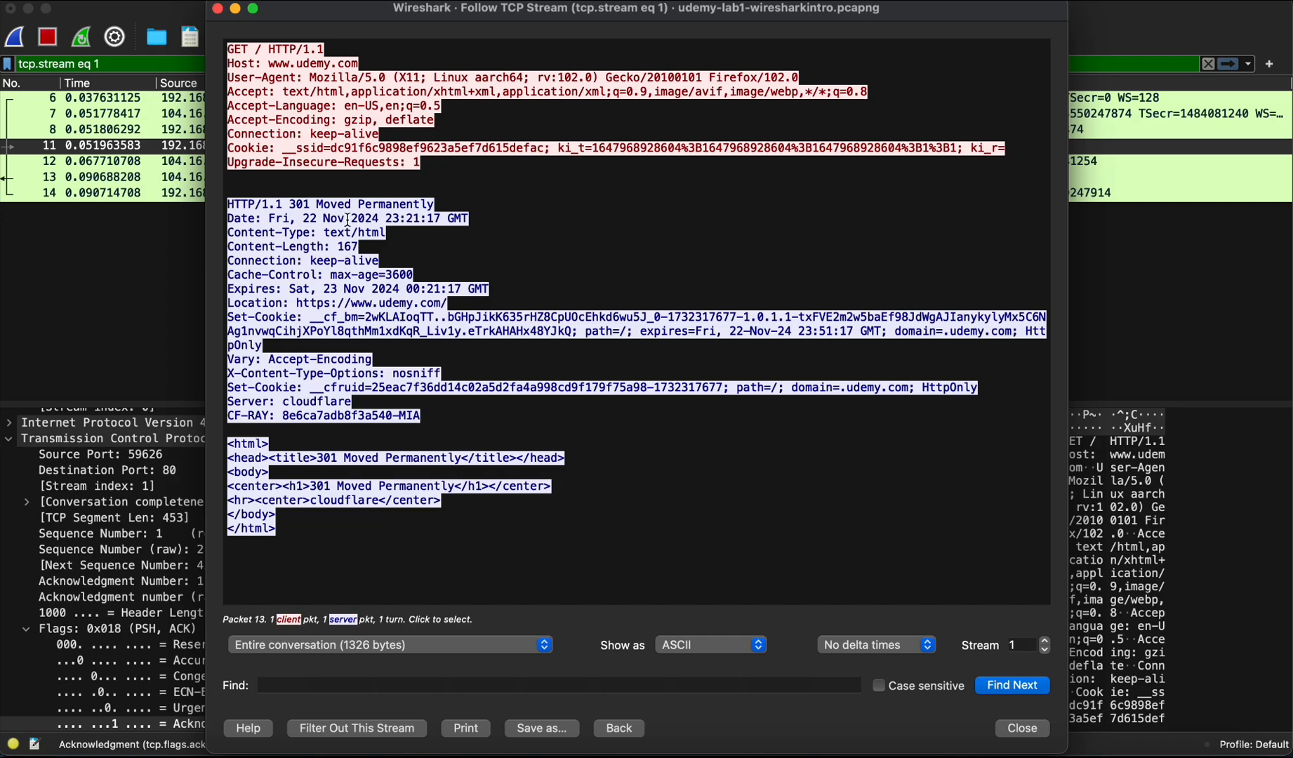
click(218, 9)
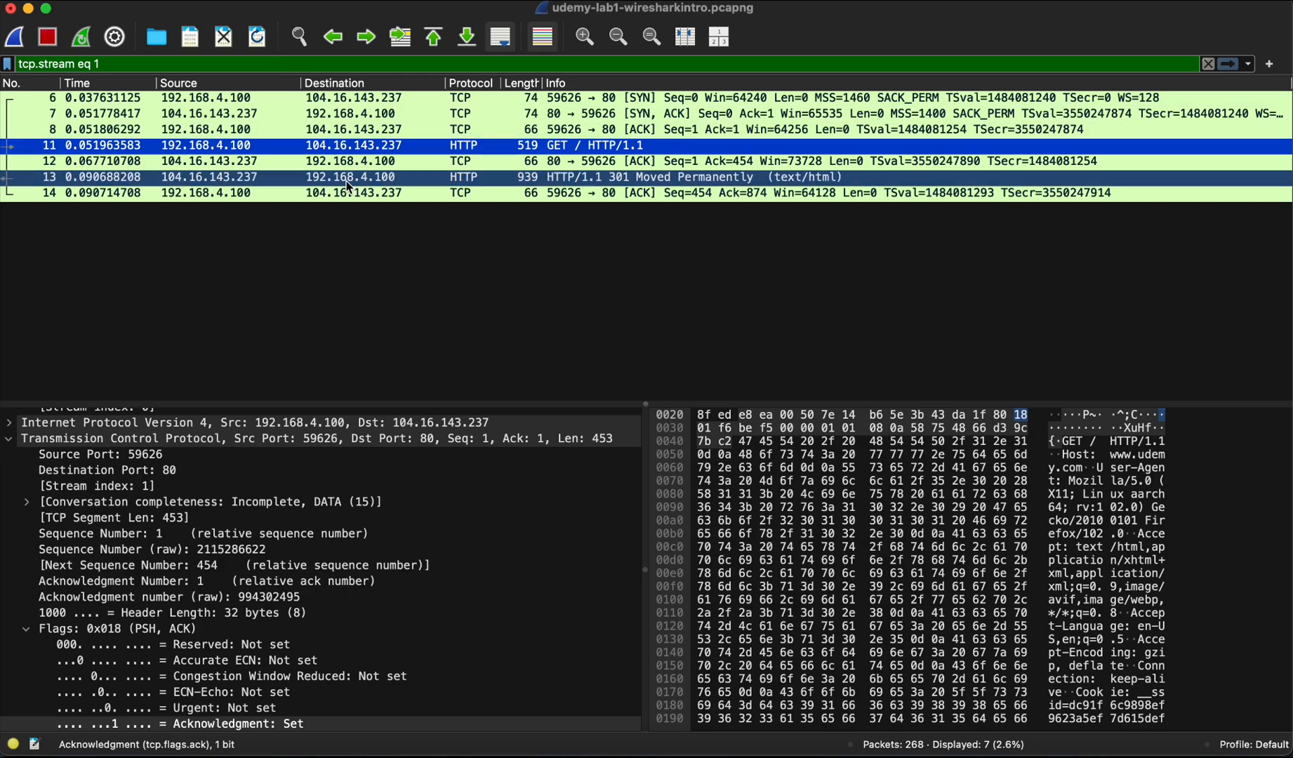
click(445, 162)
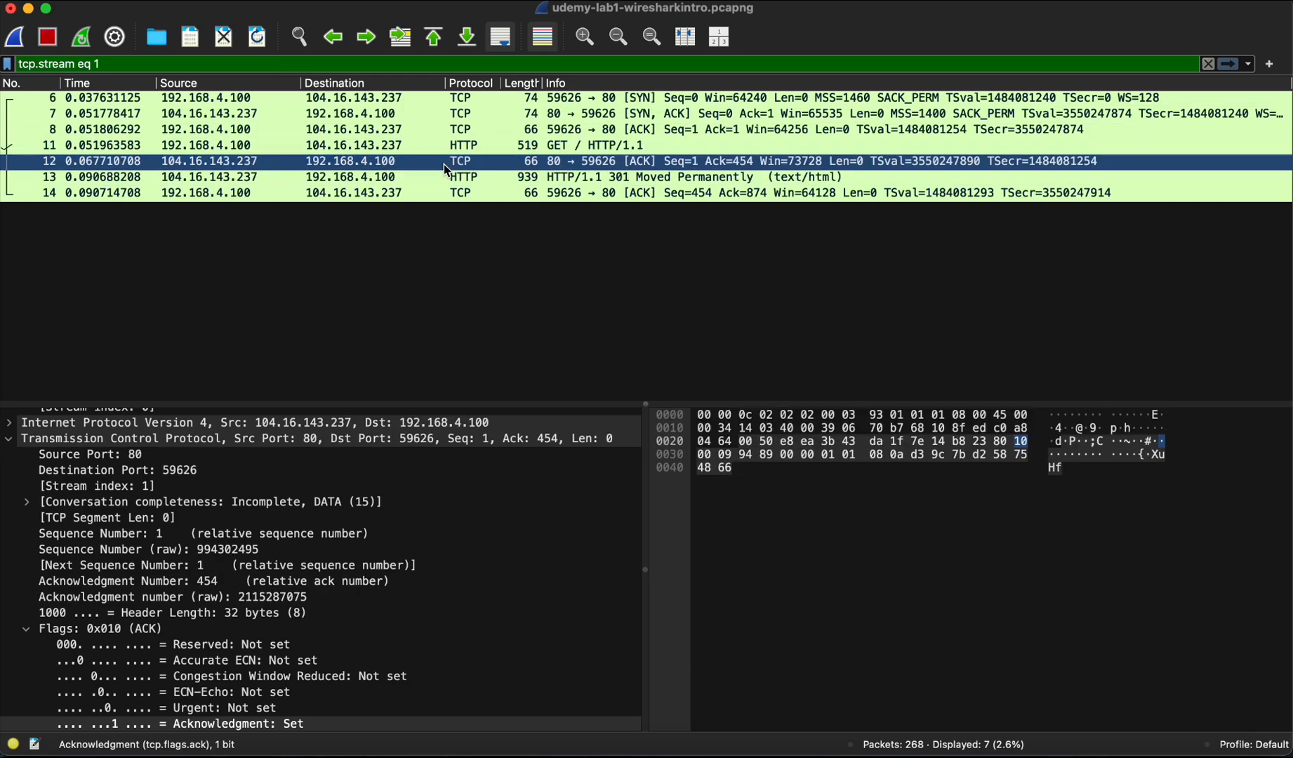
Step: Compare packet 13, the HTTP/1.1 301 Moved Permanently response, with the GET / HTTP/1.1 request in packet 11
click(525, 178)
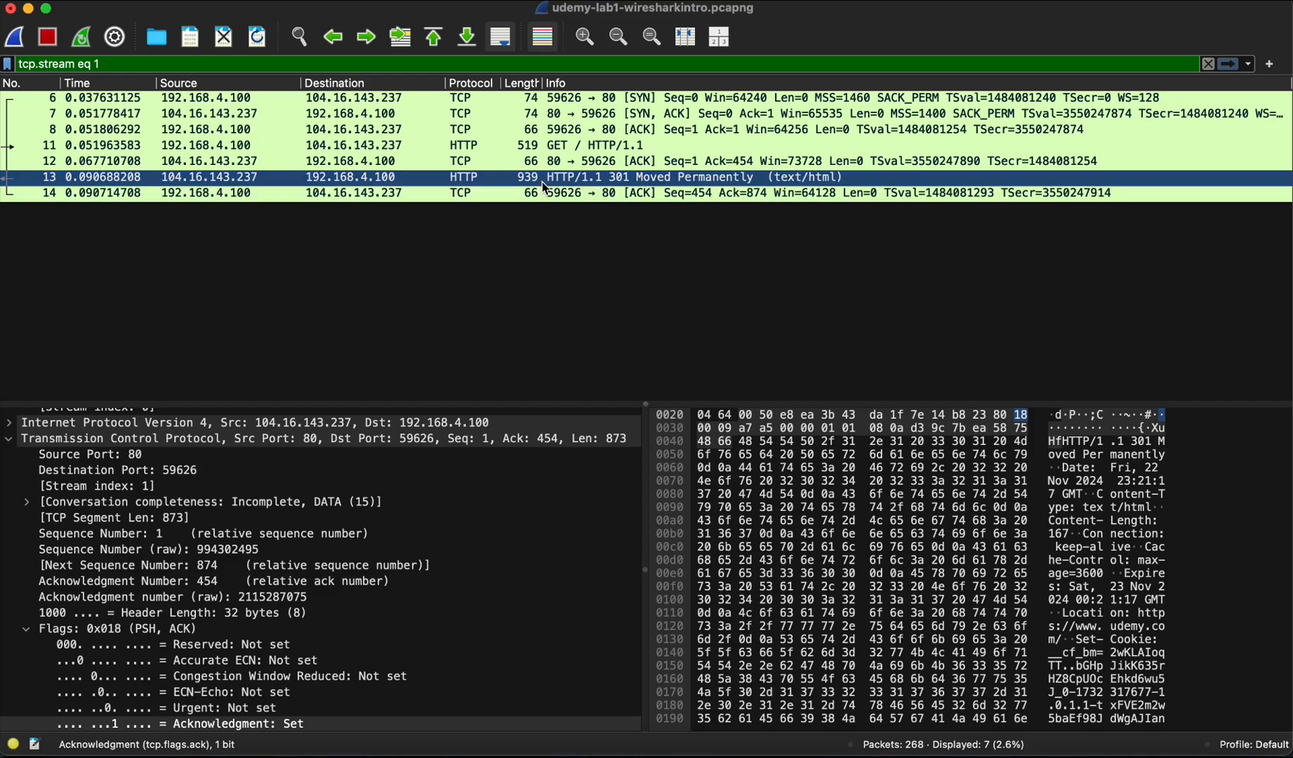
click(537, 147)
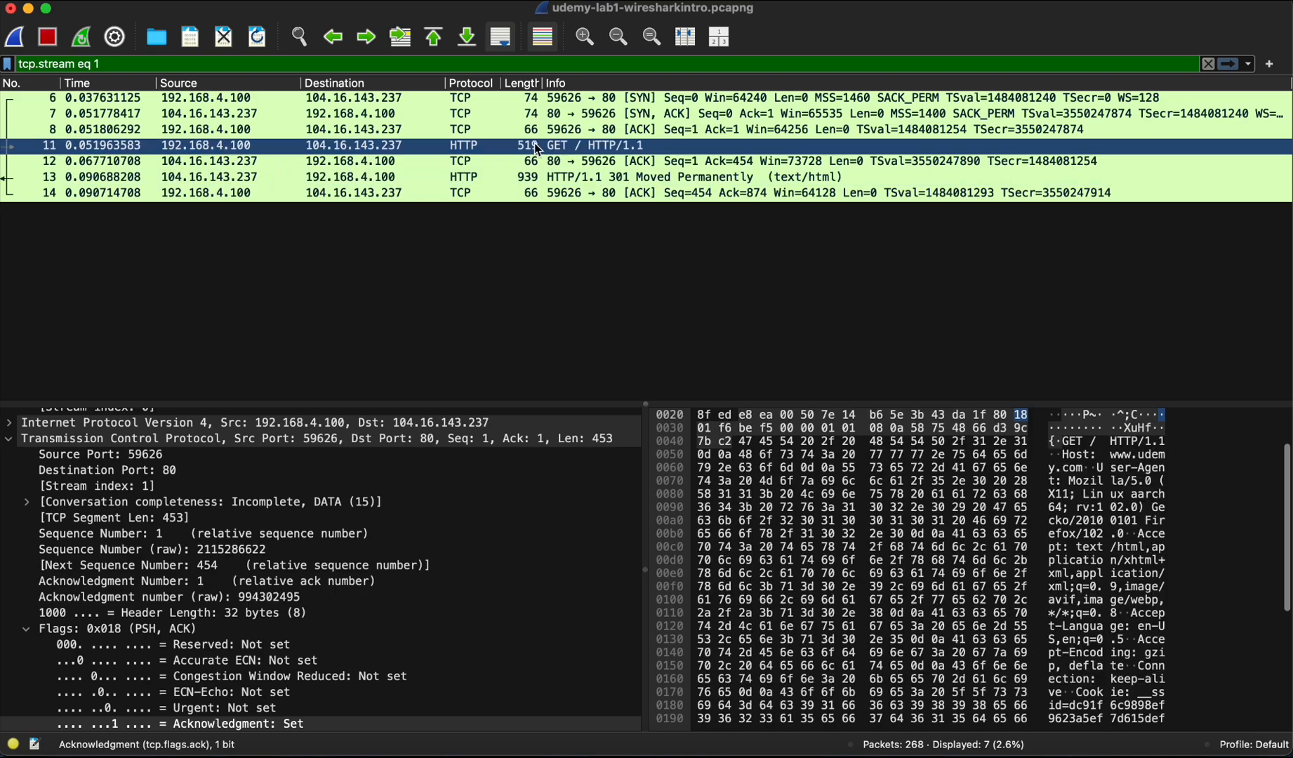
click(588, 180)
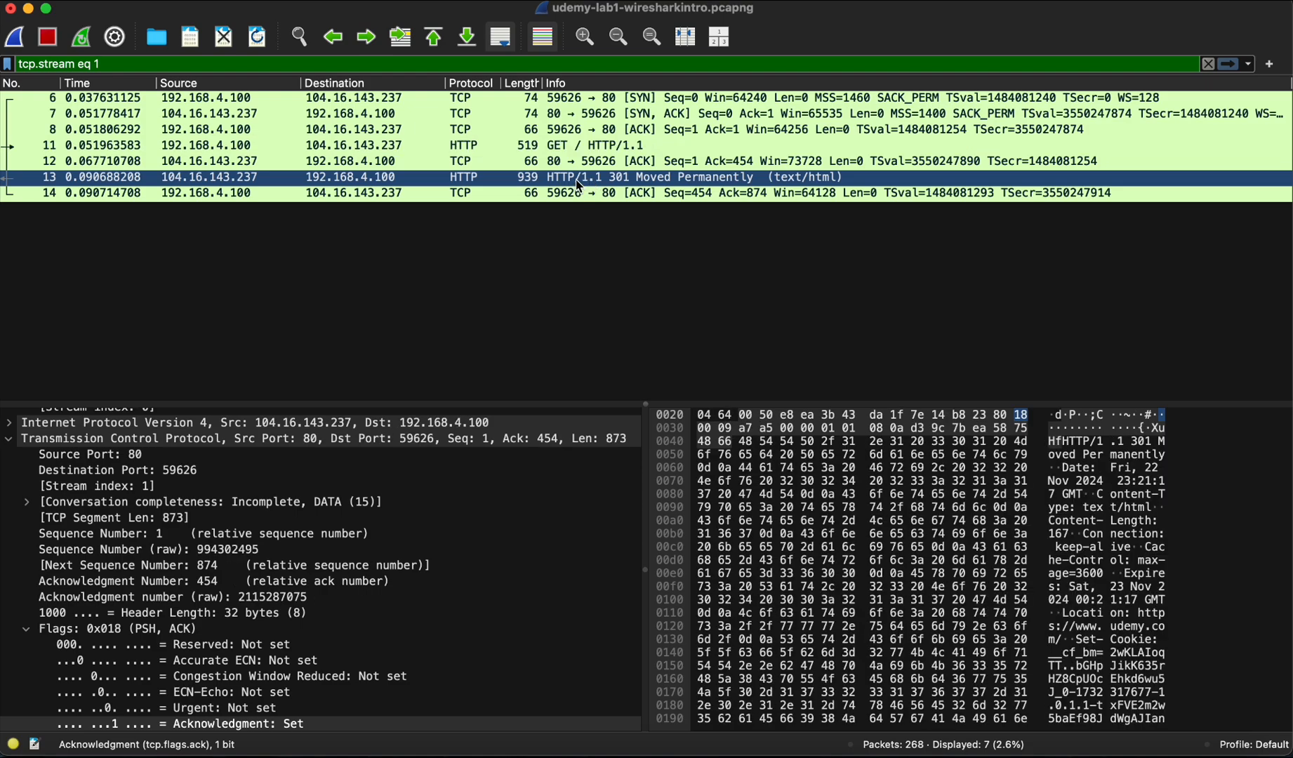
Step: Follow the TCP stream of packet 13 to examine the 301 response headers and HTML, and return to the packet list
right_click(579, 184)
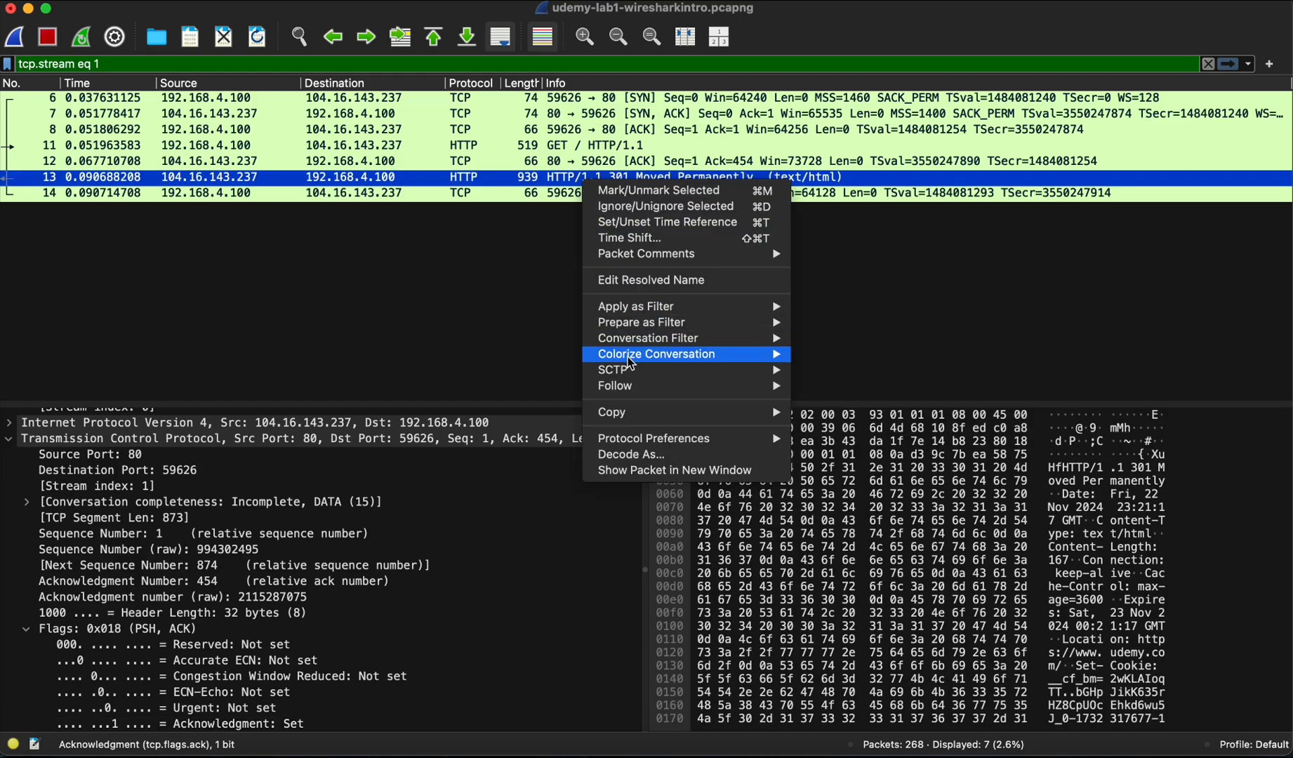
mouse_move(634, 385)
click(842, 404)
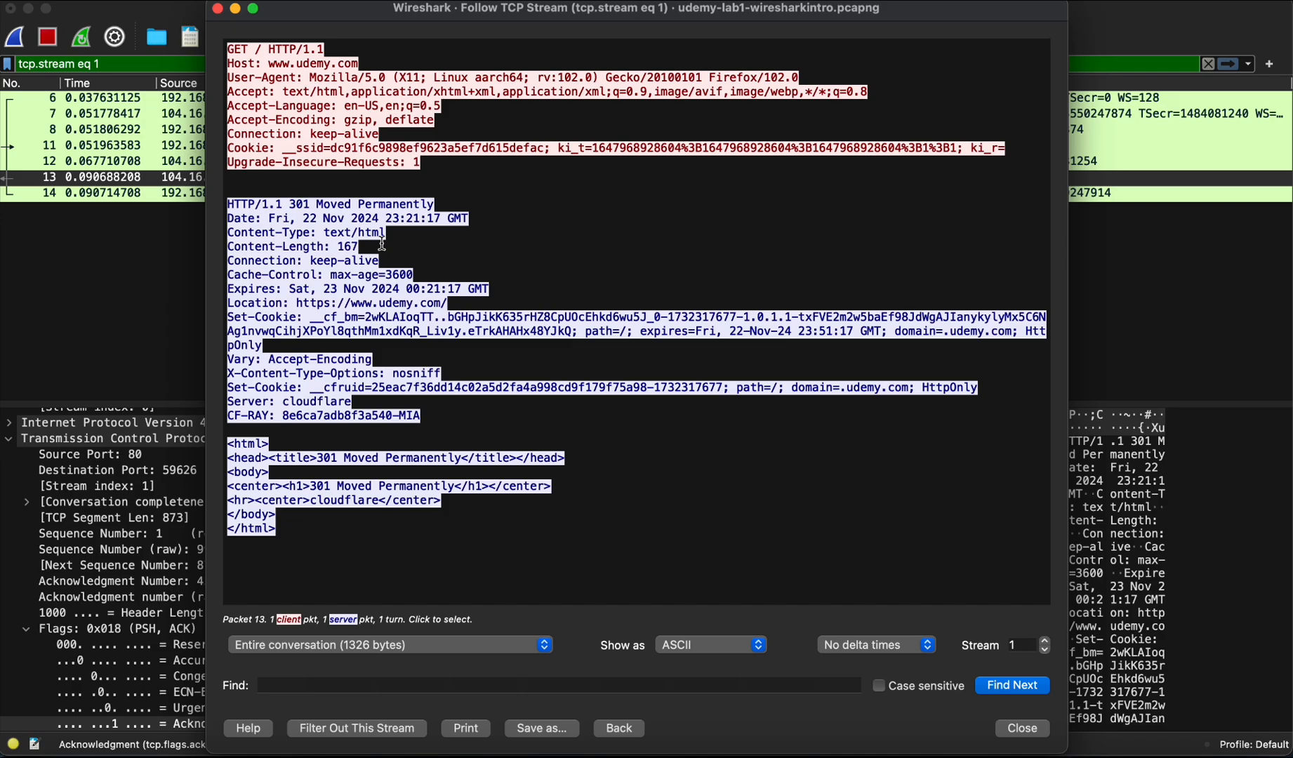
click(1022, 730)
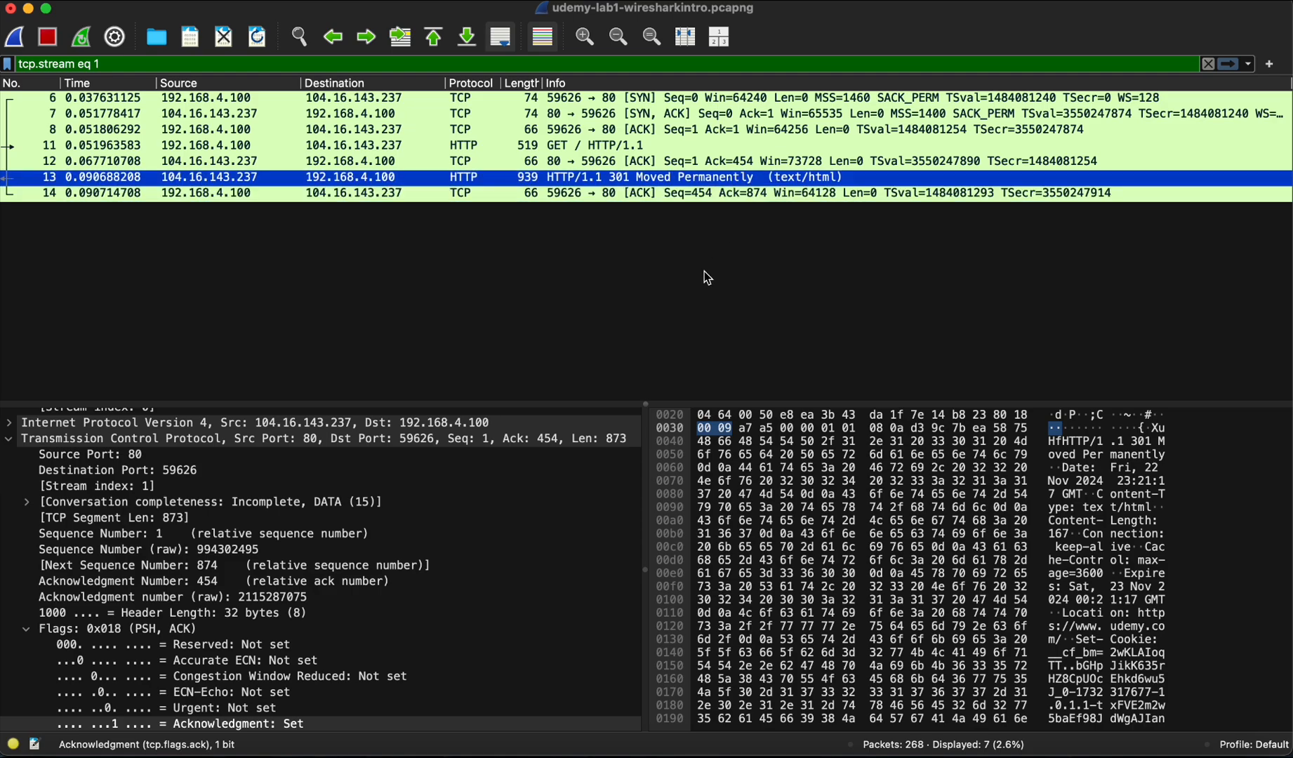
Step: Switch to ChatGPT and read the step-by-step explanation of the 301 redirect, including the Location and Connection headers and the client's new GET request
key(super+Tab)
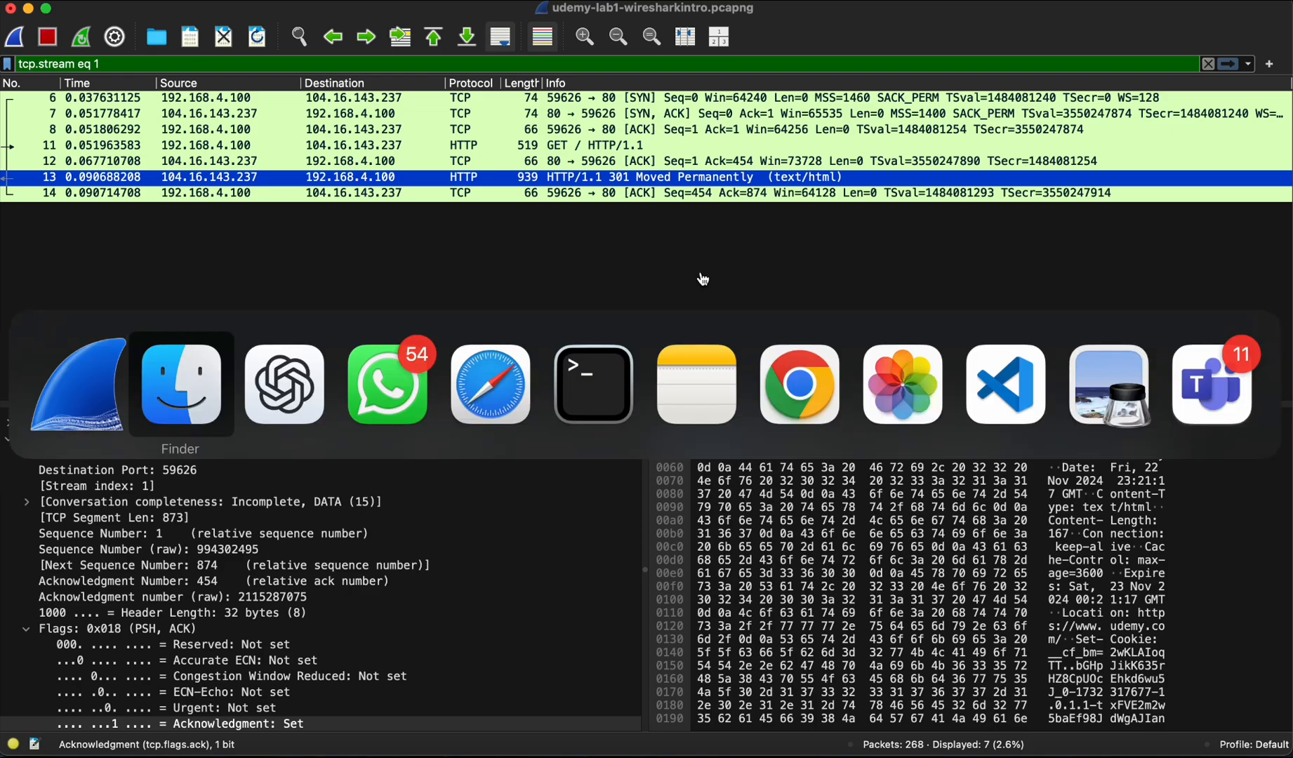
key(super+Tab)
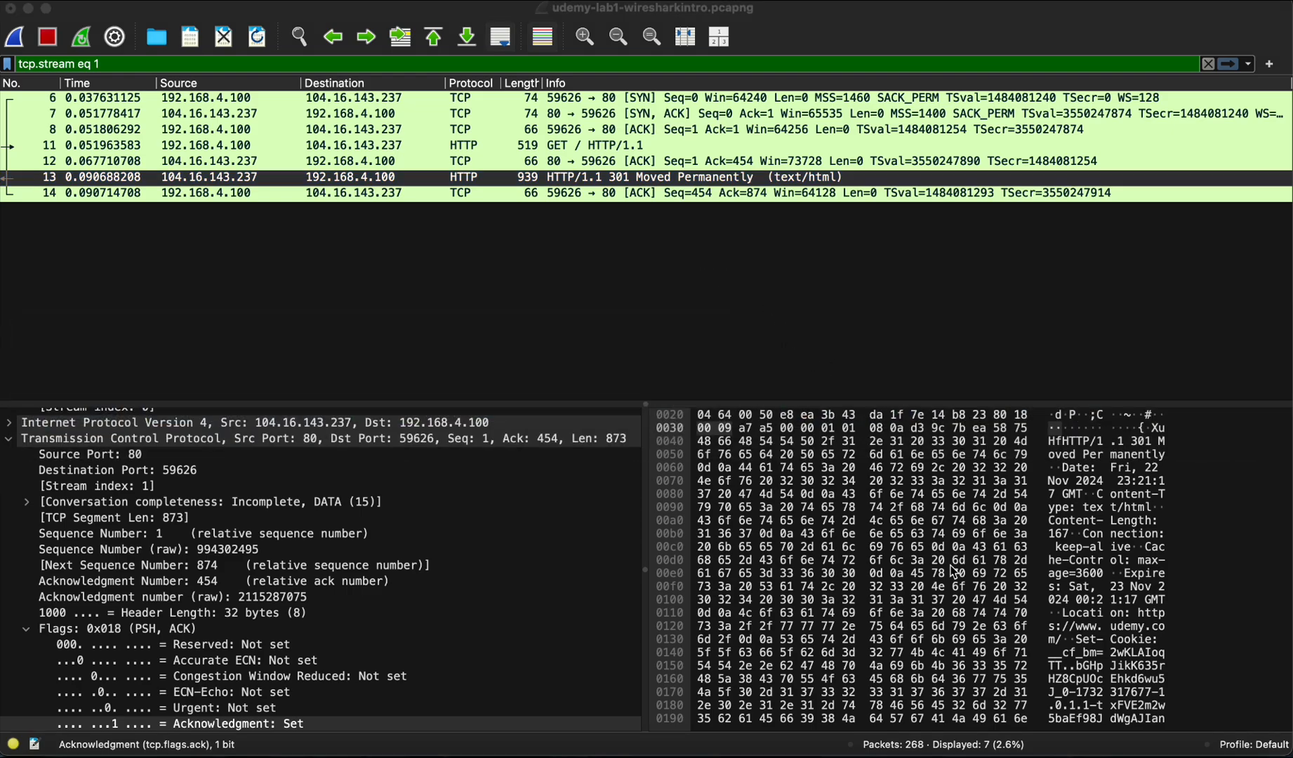
click(981, 746)
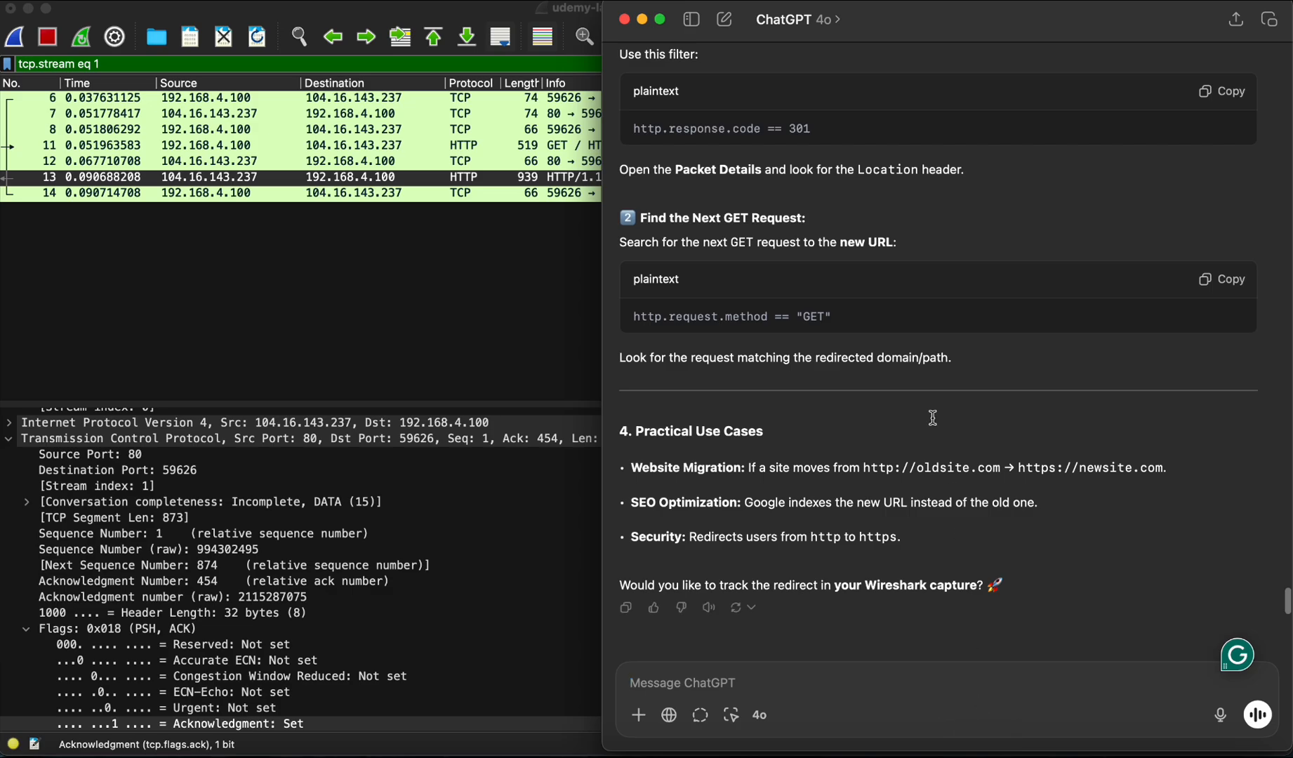
scroll(908, 280, up, 5)
scroll(908, 280, up, 10)
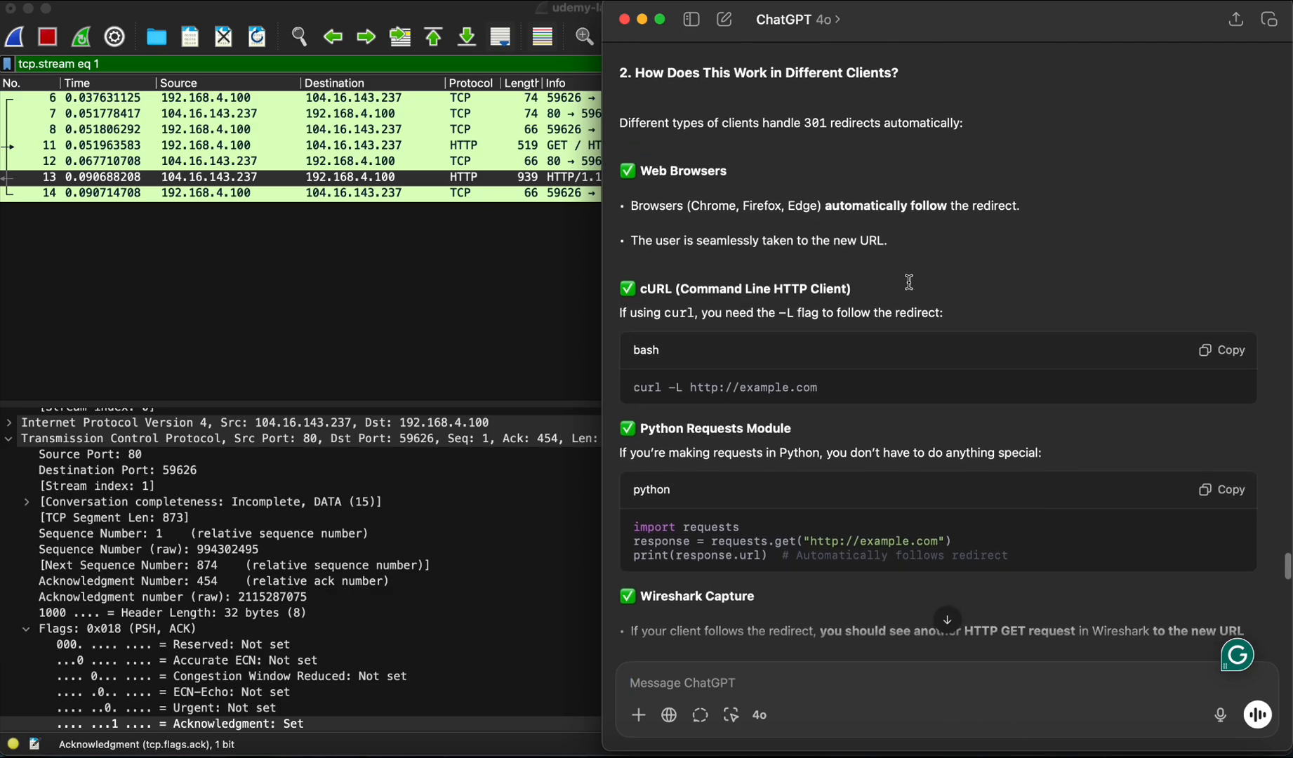
scroll(908, 282, up, 5)
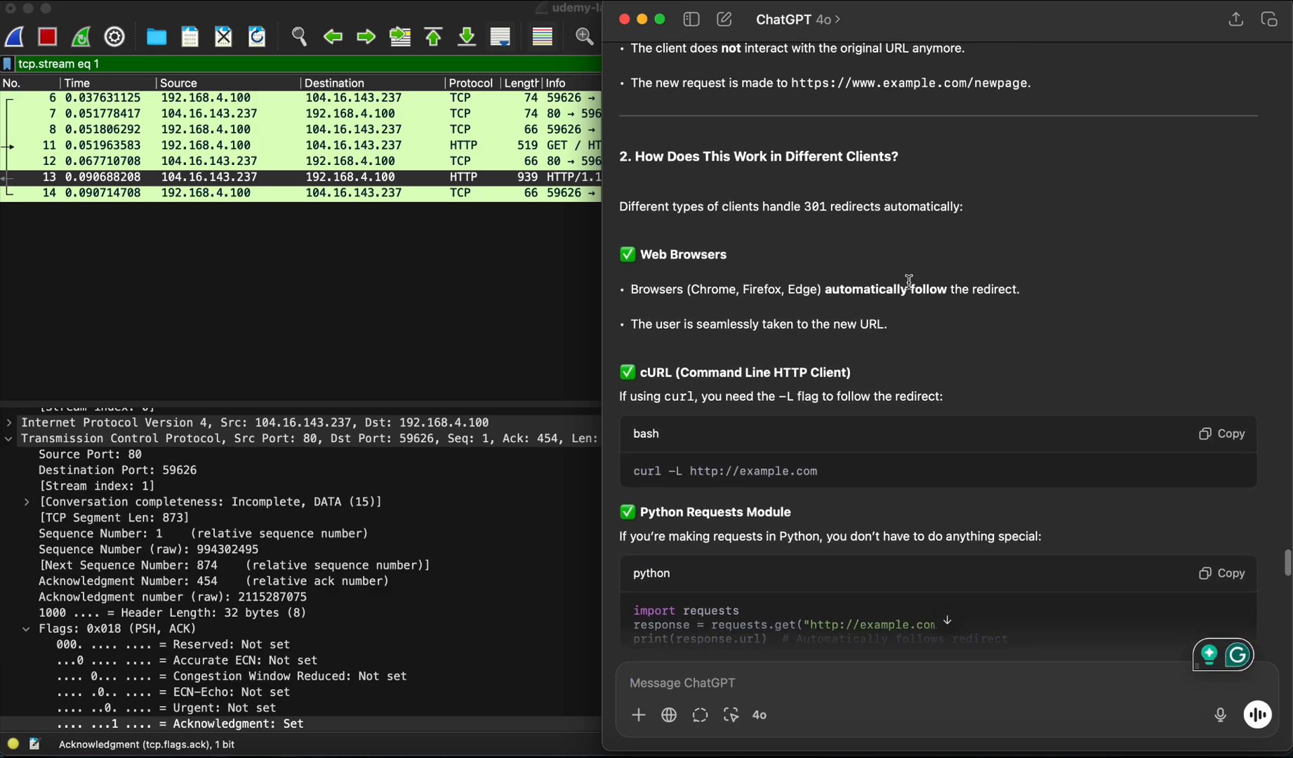
scroll(911, 288, up, 8)
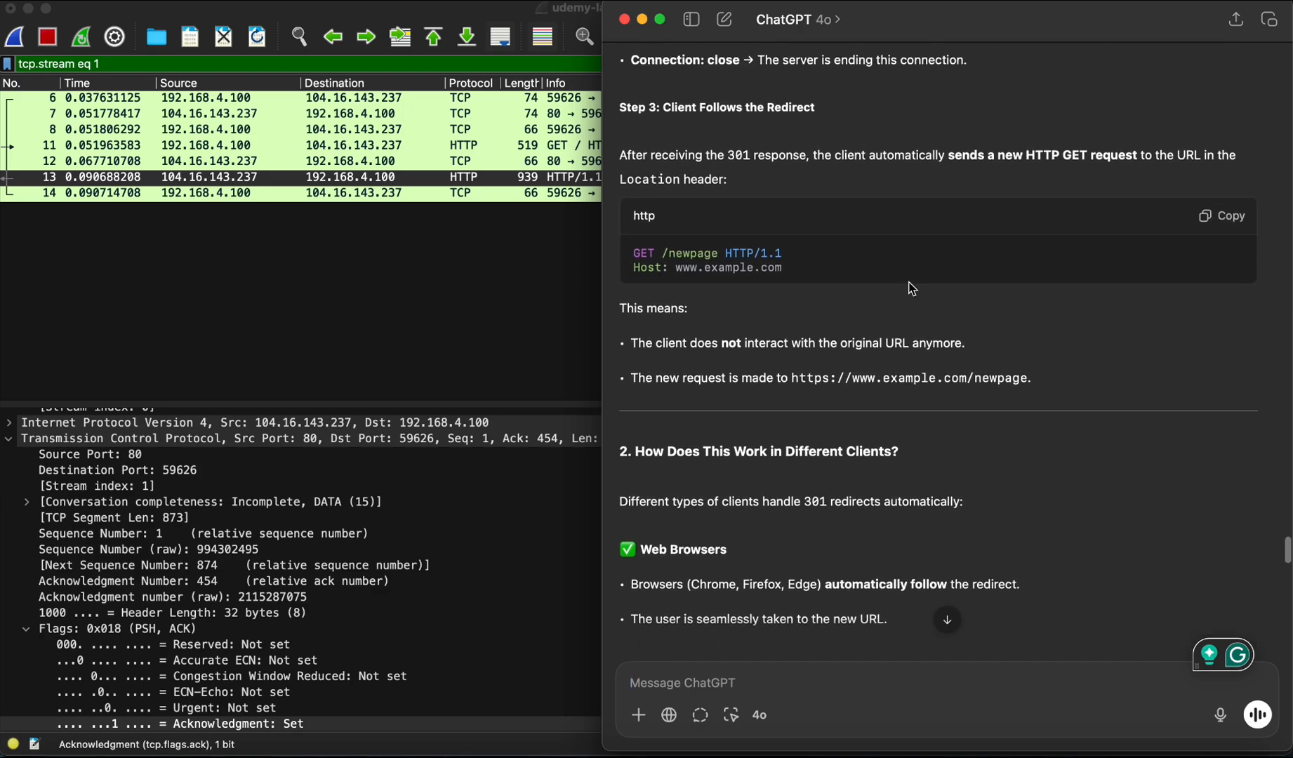
scroll(908, 282, up, 8)
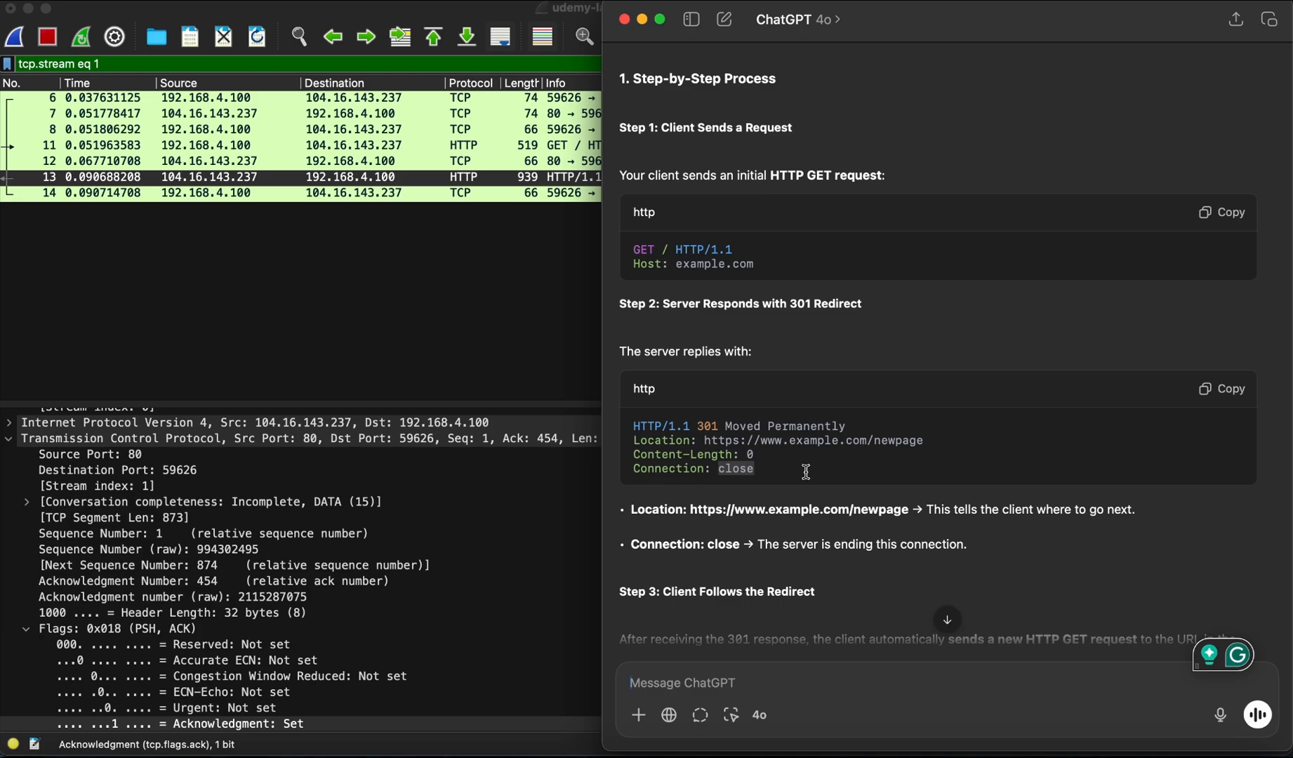
scroll(806, 472, down, 2)
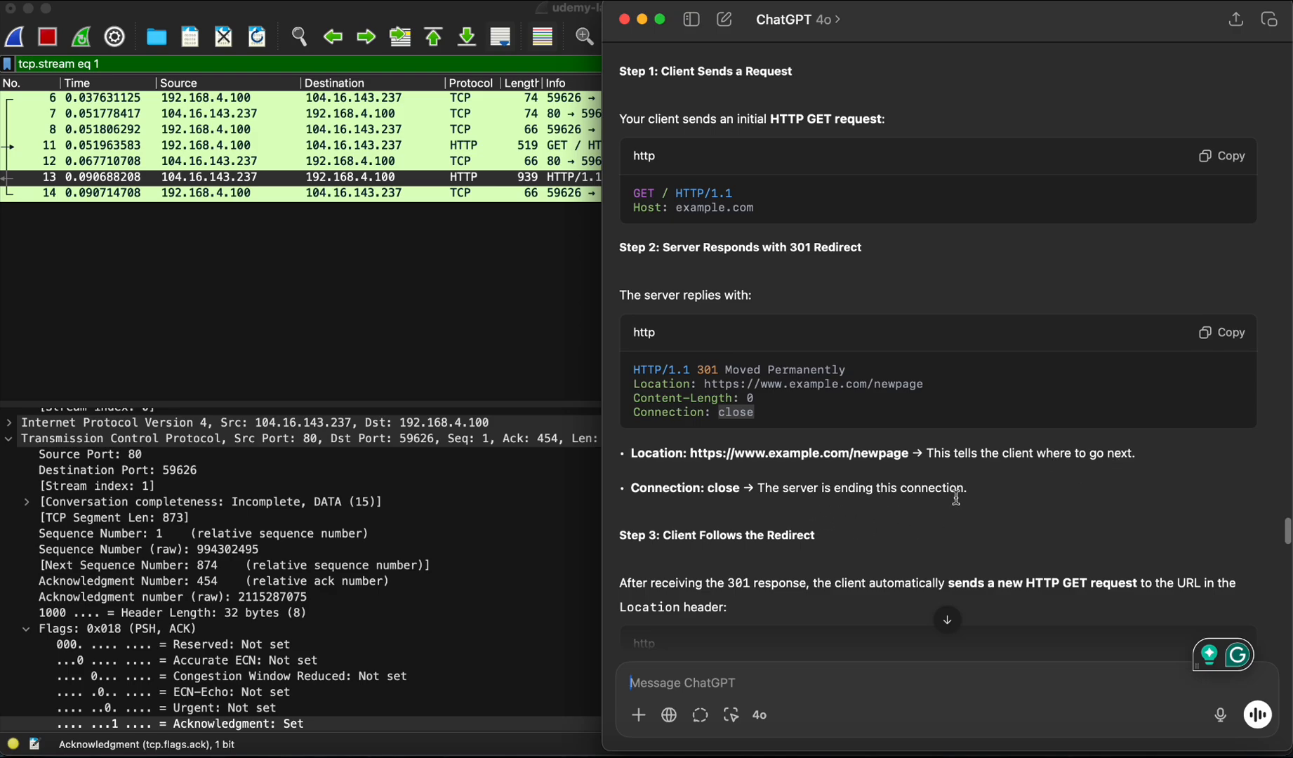
scroll(960, 510, down, 2)
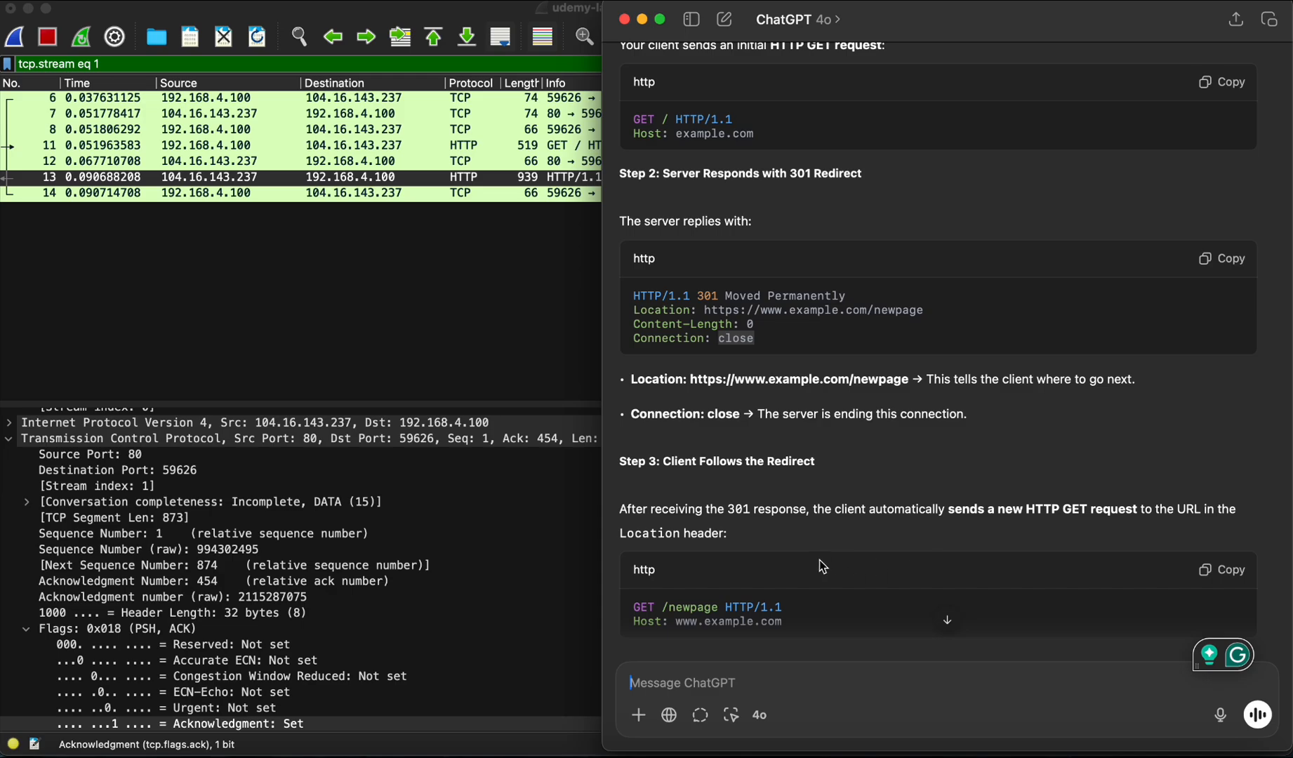
scroll(819, 559, down, 3)
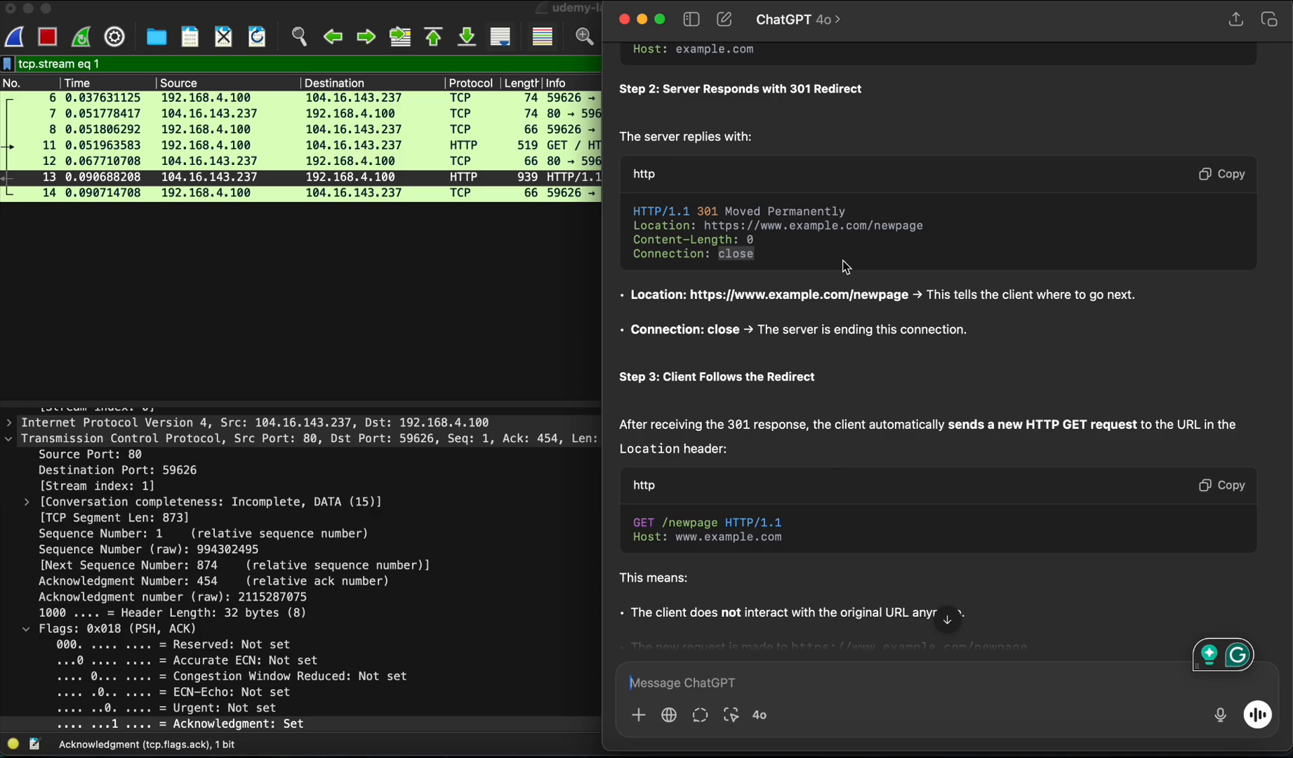
scroll(886, 197, up, 3)
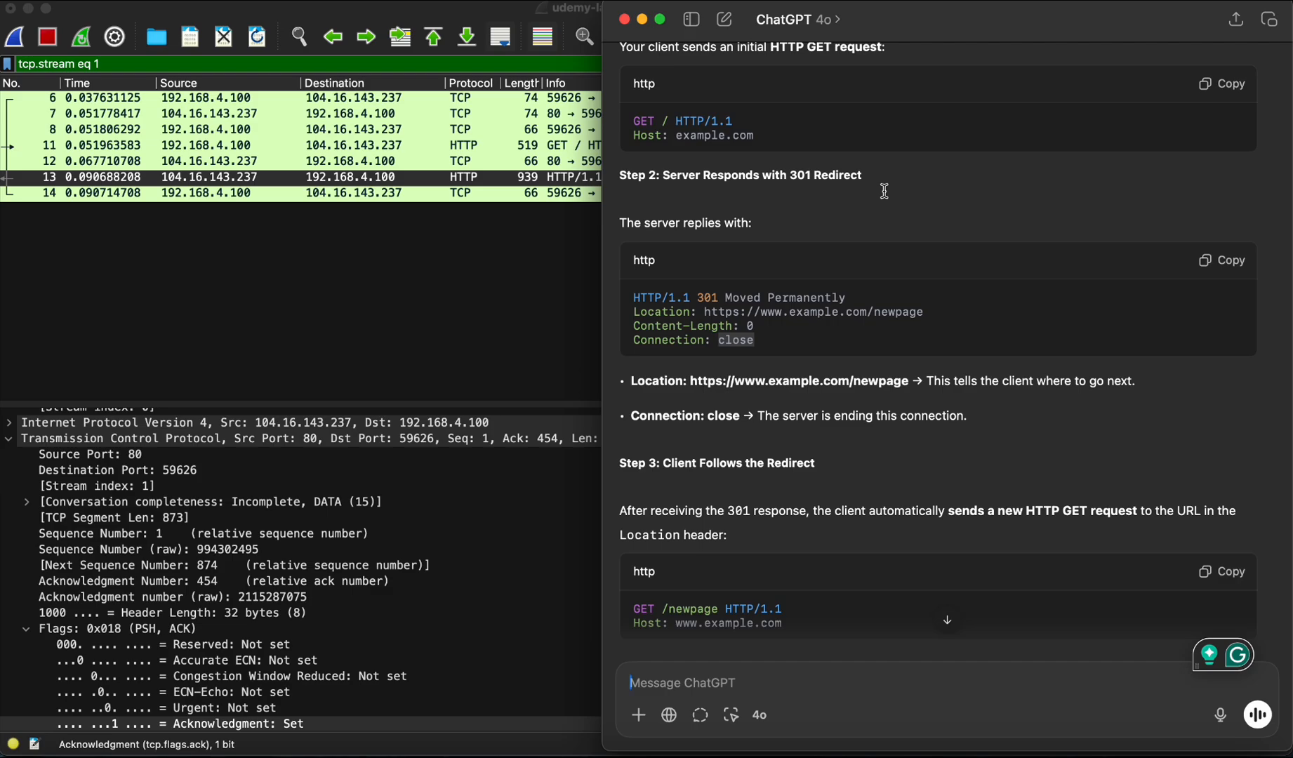
Step: Switch back to Wireshark and inspect packet 14, the ACK sent after the 301 response
click(388, 205)
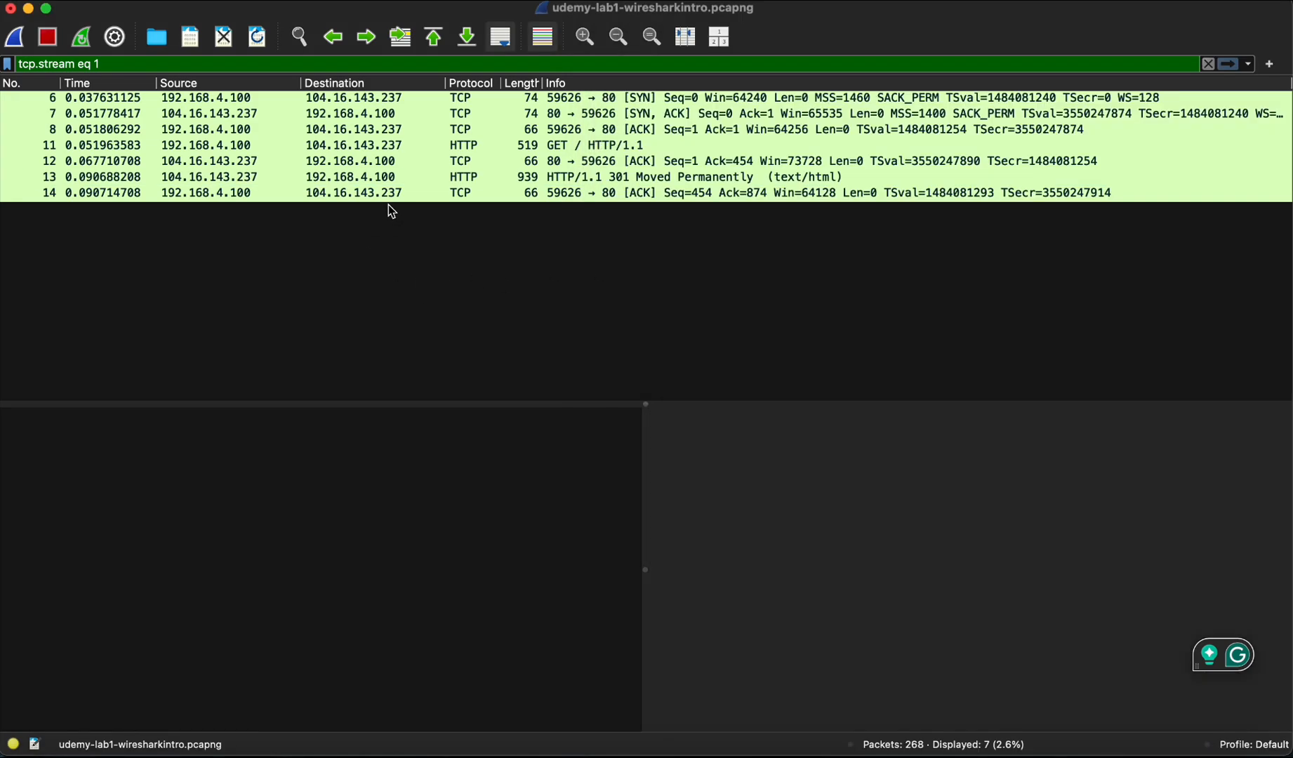
click(489, 196)
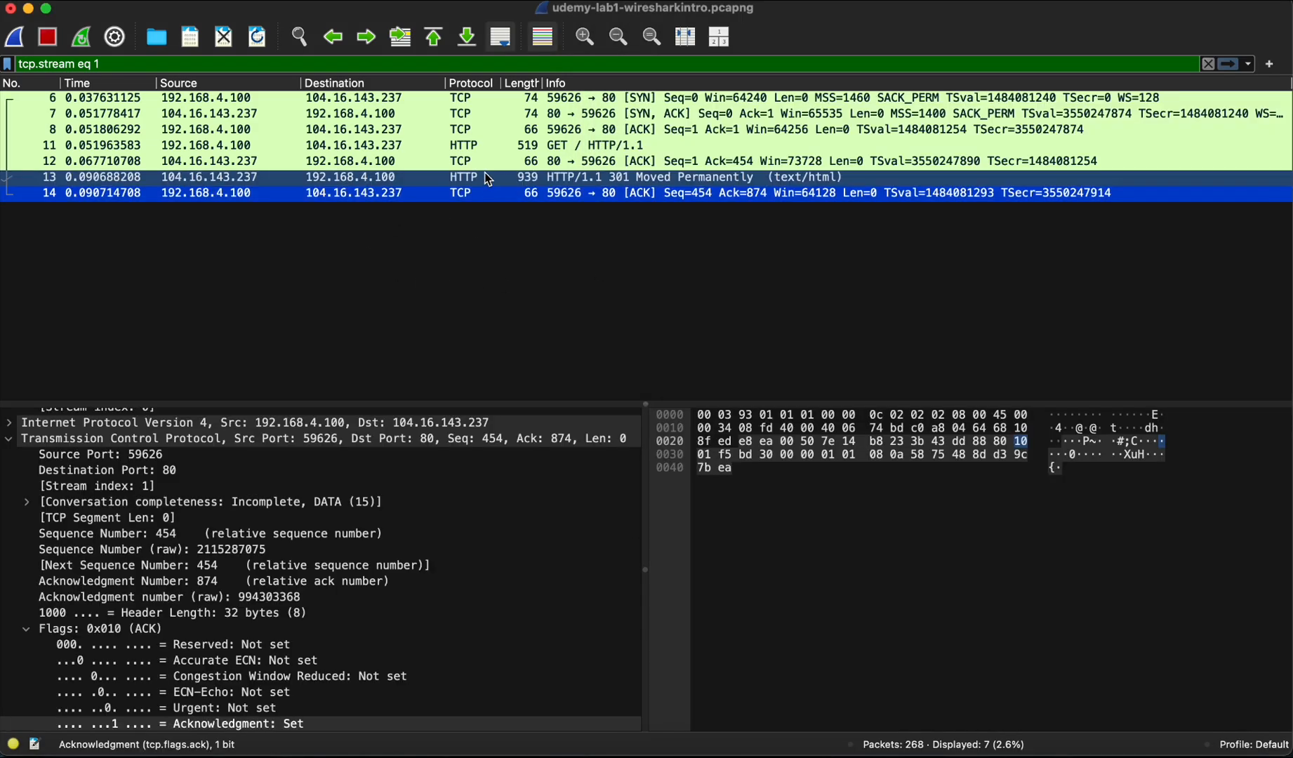